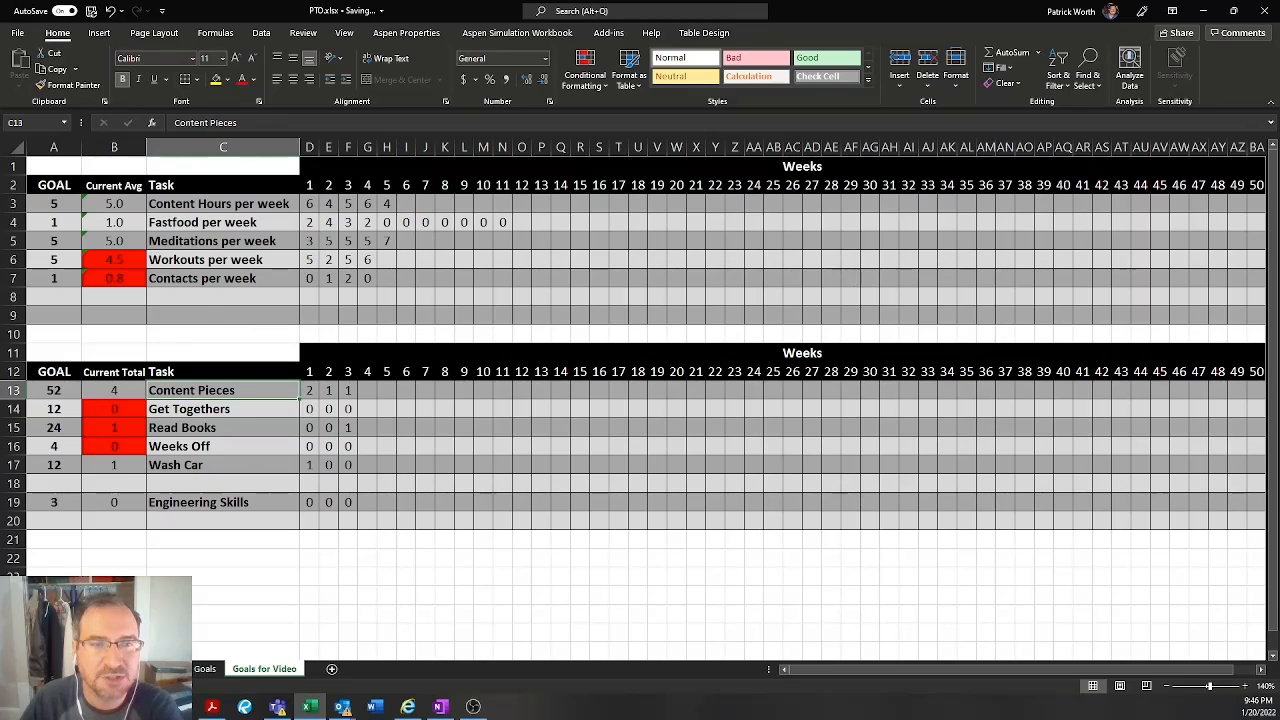
Review the Content Pieces row in the yearly totals table, from its first weekly entries back to its goal.
scroll(640, 400, down, 3)
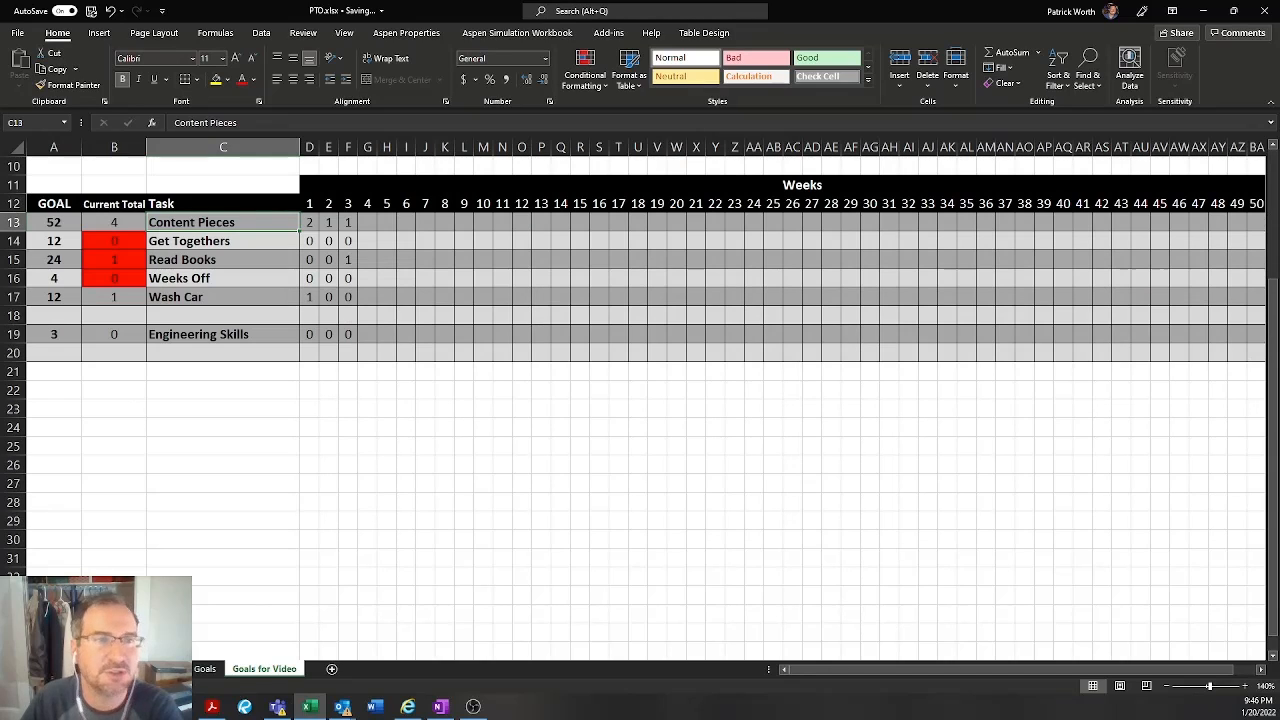
key(Right)
key(Right)
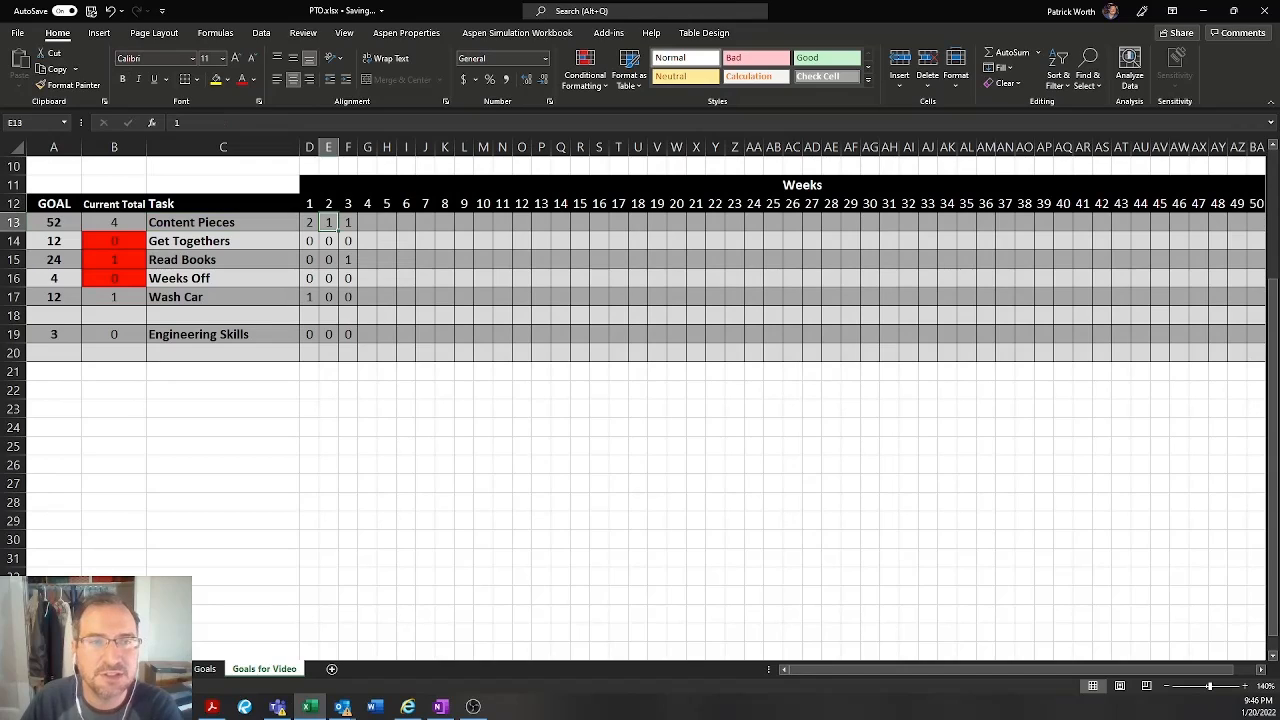
key(Left)
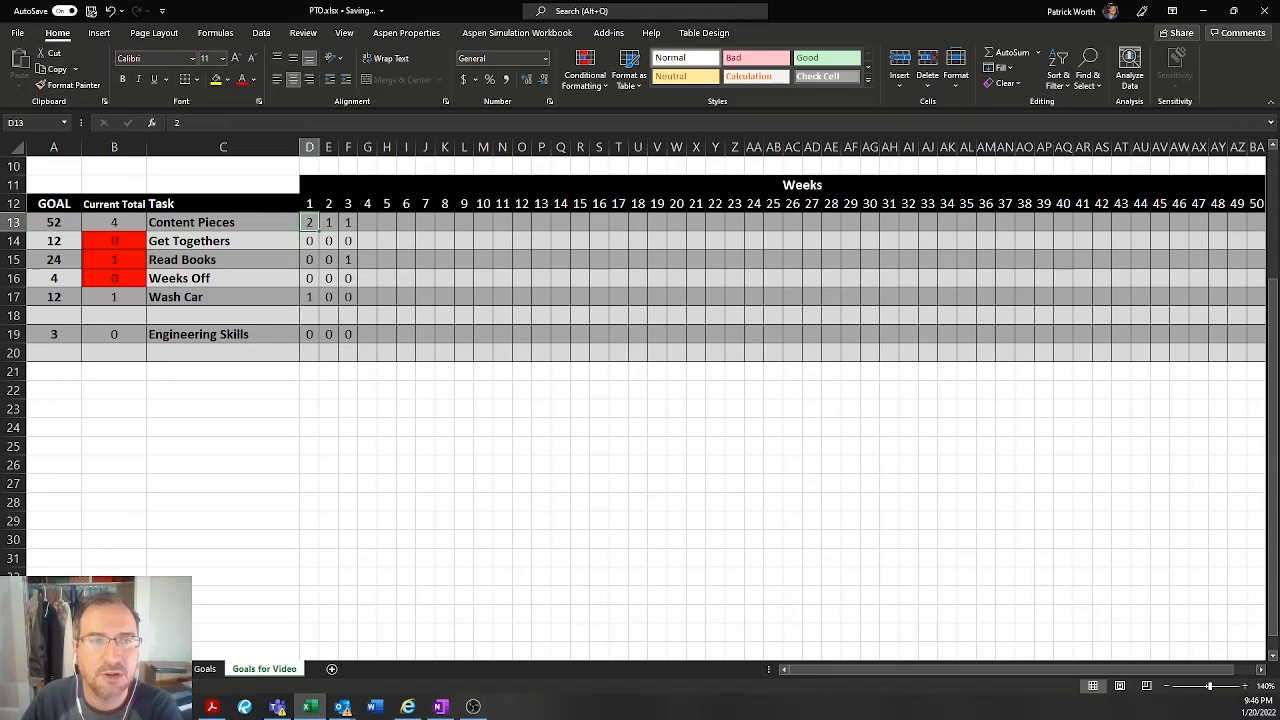
key(Left)
key(Left)
key(Left)
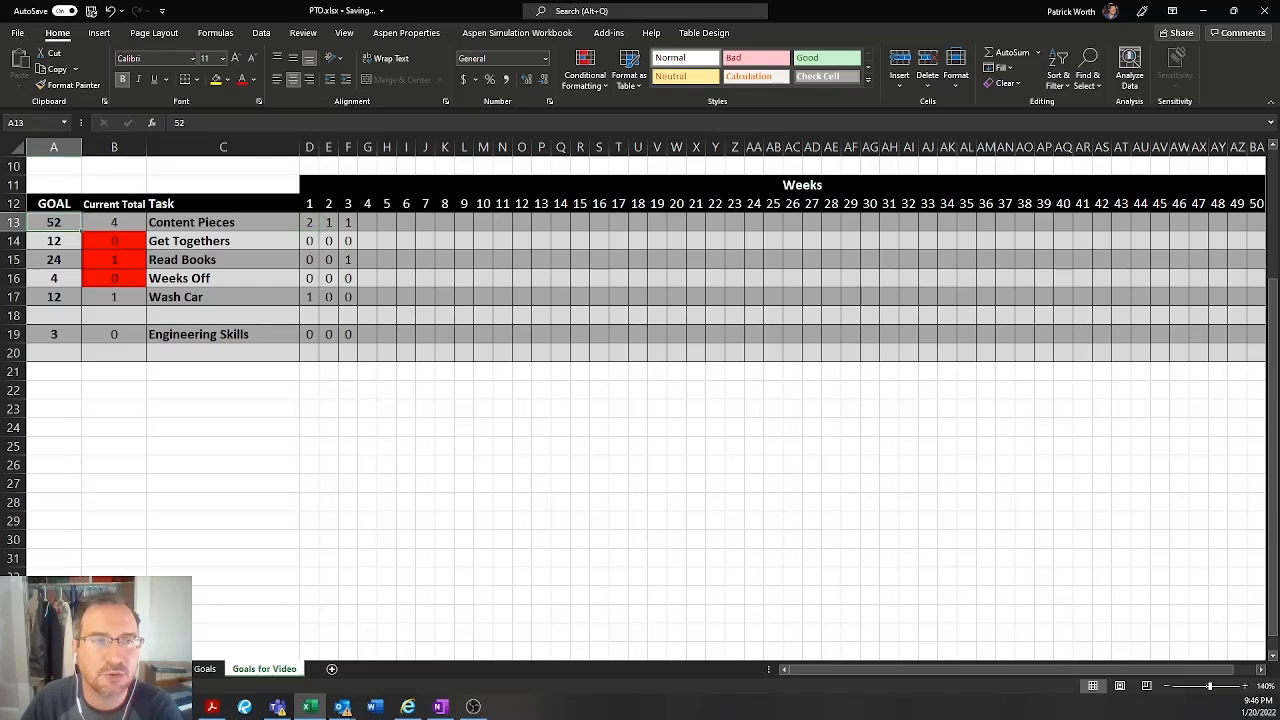
key(Up)
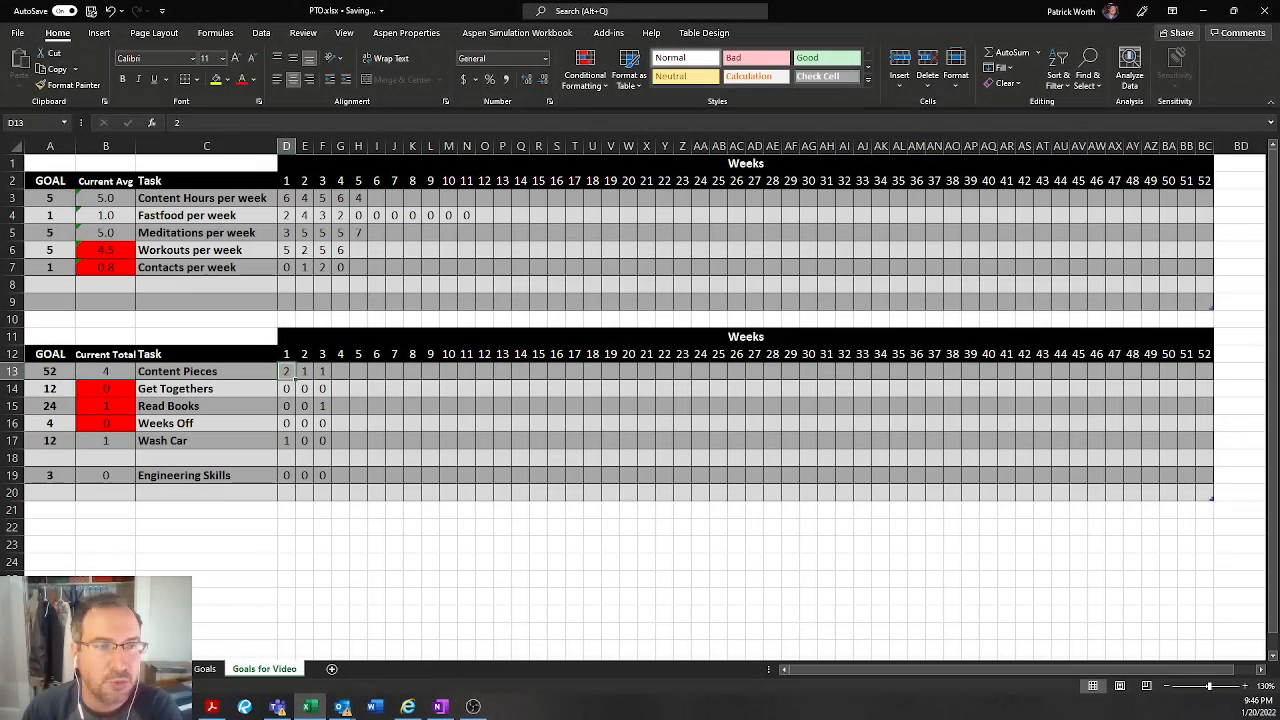
Examine the Content Pieces weekly entries from week 1 through the week 4 cell.
key(Right)
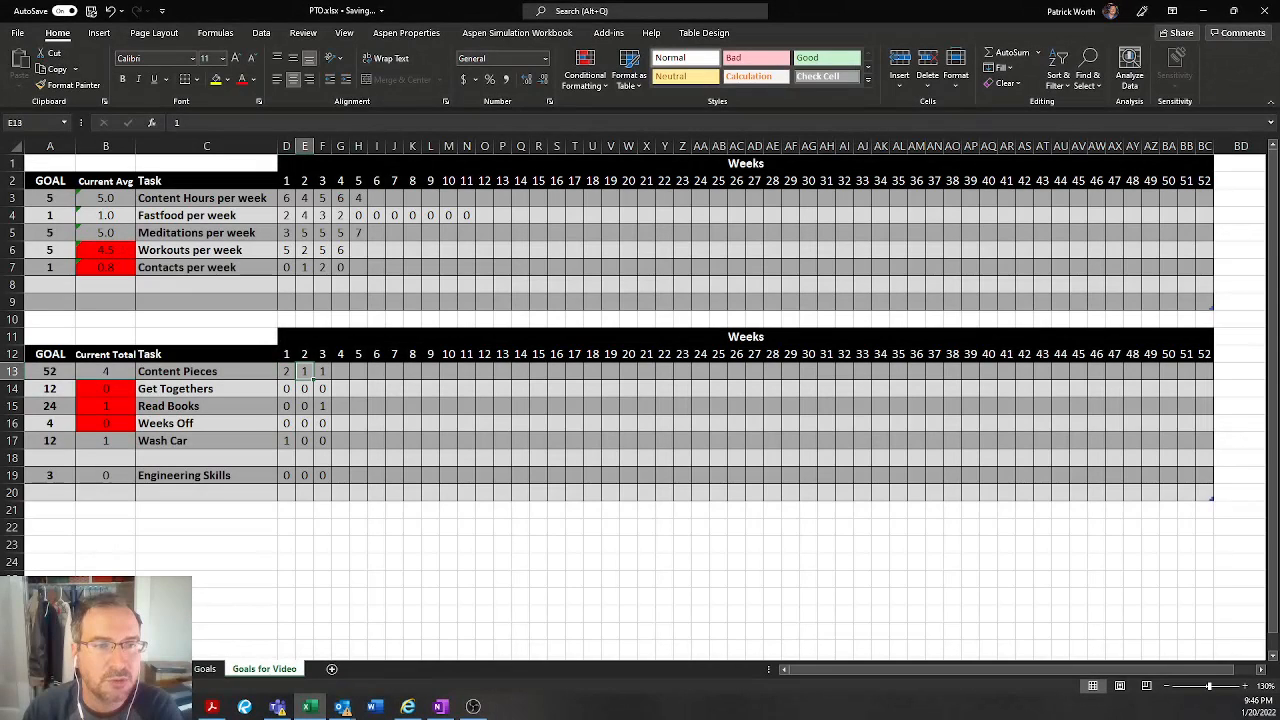
key(Left)
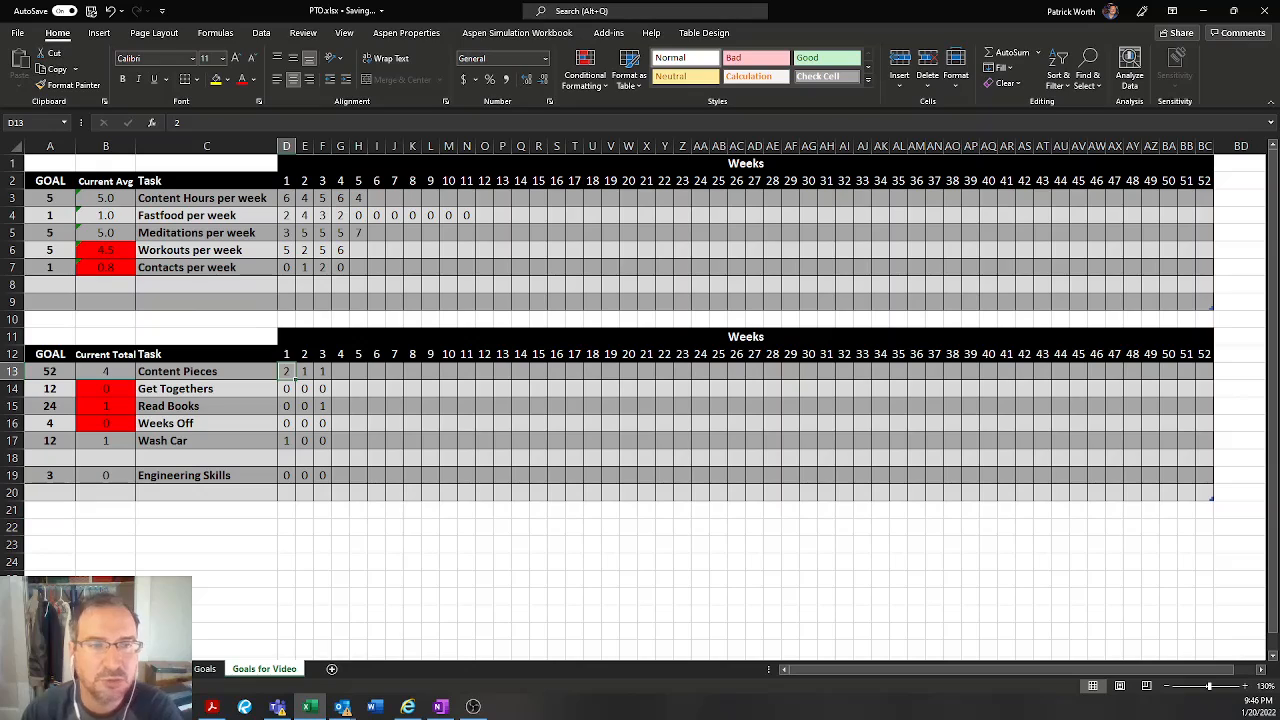
key(Right)
key(Right)
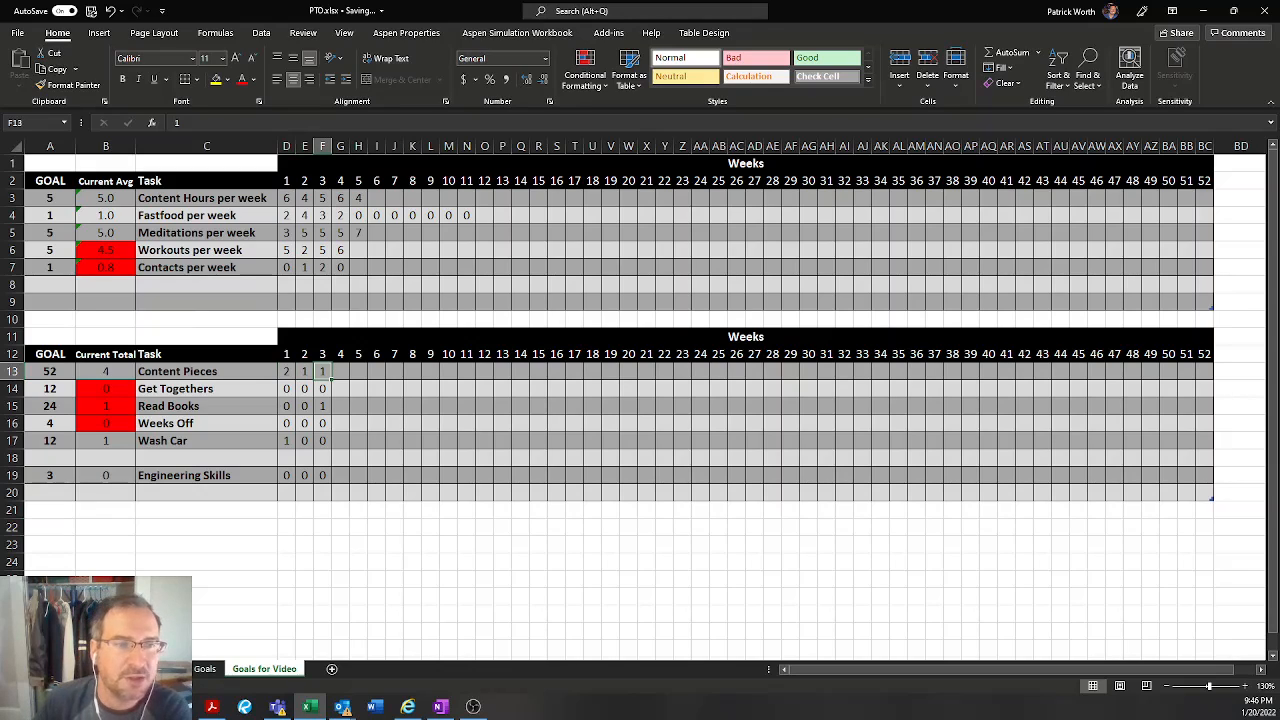
key(Left)
key(Left)
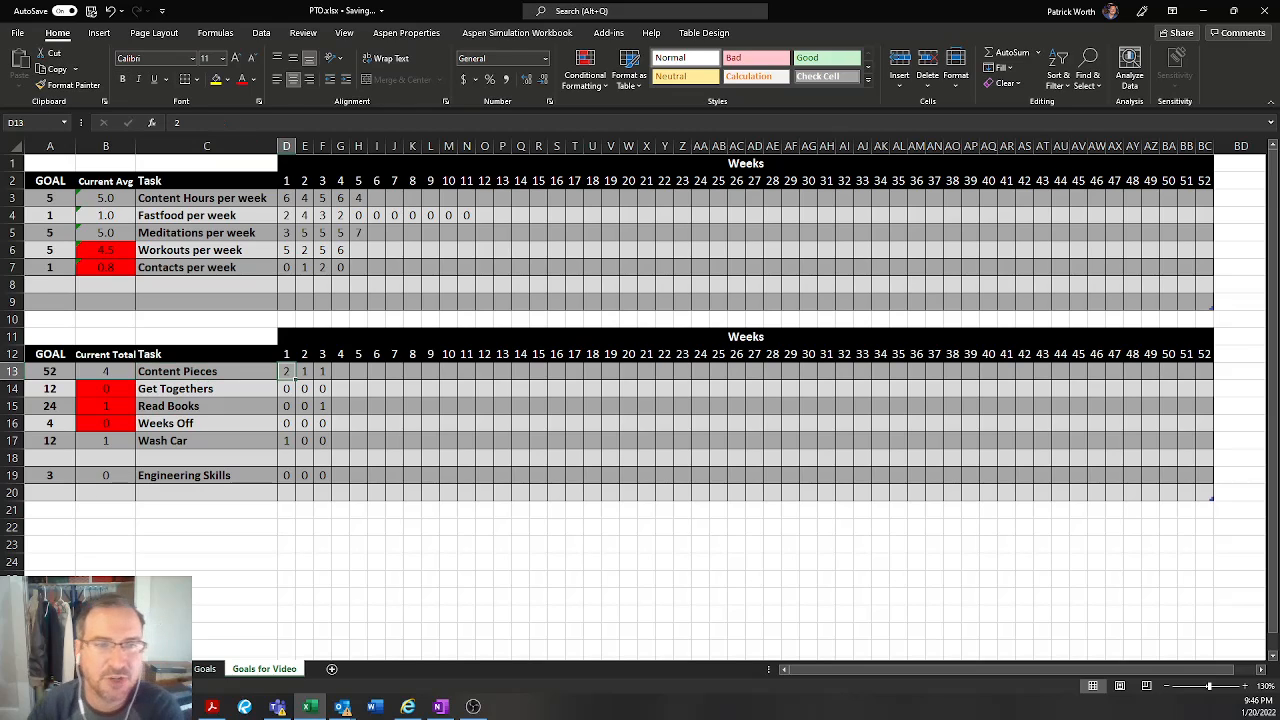
key(Right)
key(Right)
key(Right)
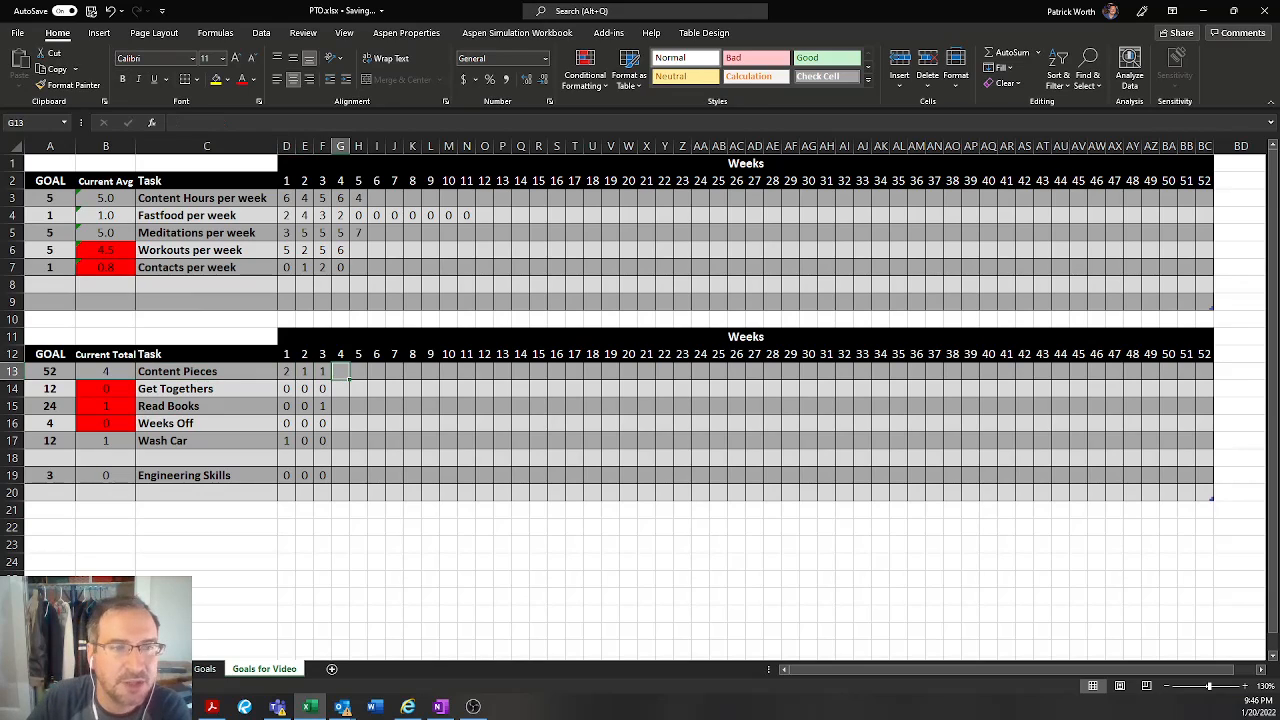
Inspect the SUM formula behind the Content Pieces current total in B13 and compare that total with its goal in A13.
key(Left)
key(Left)
key(Left)
key(Left)
key(Left)
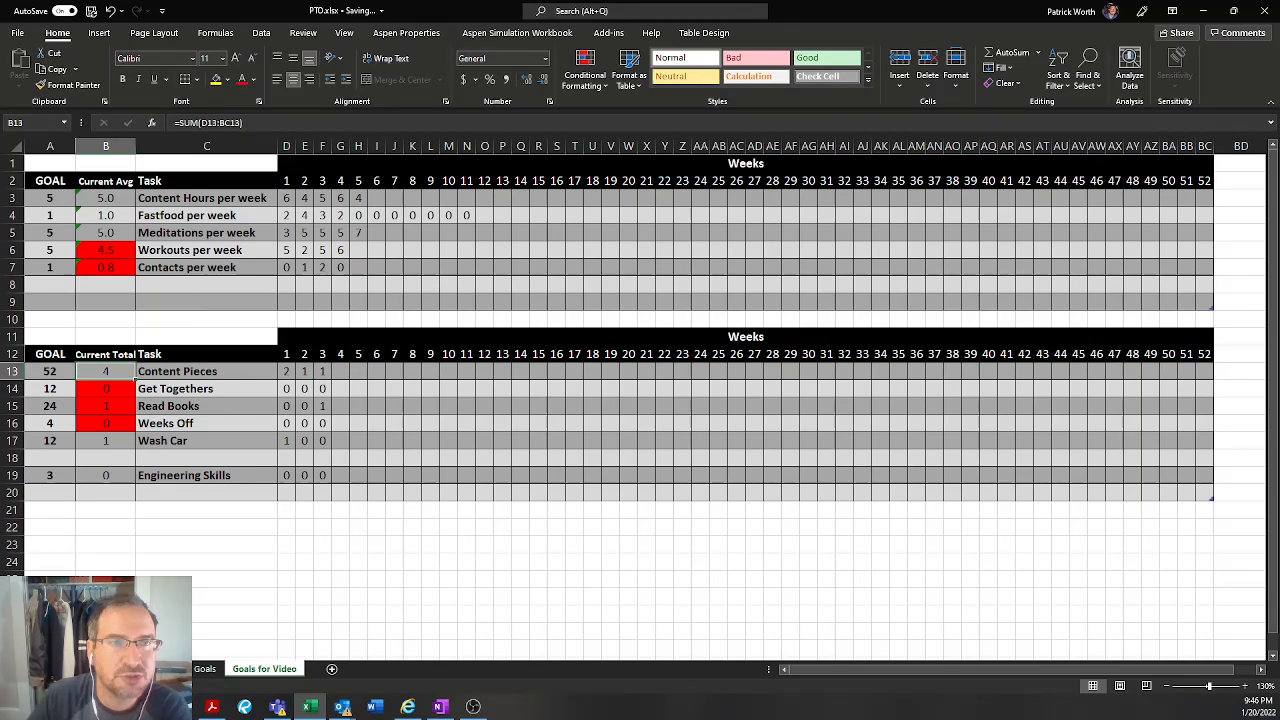
key(F2)
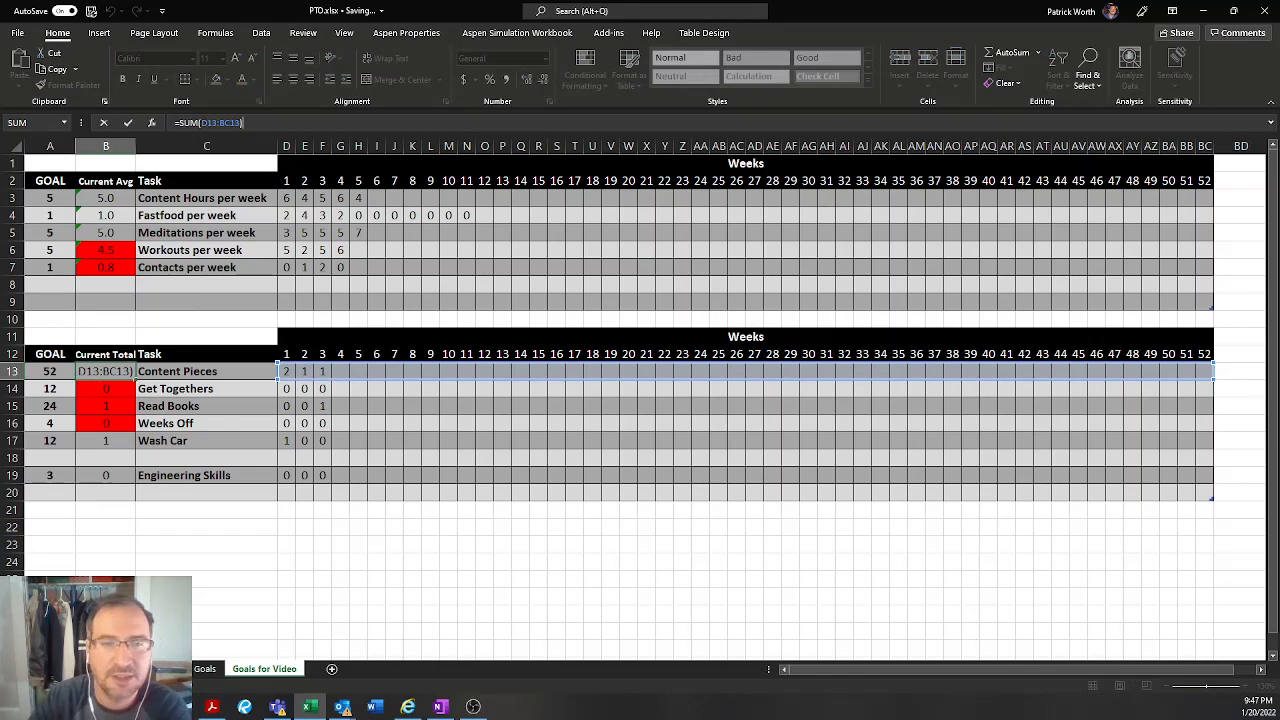
key(Escape)
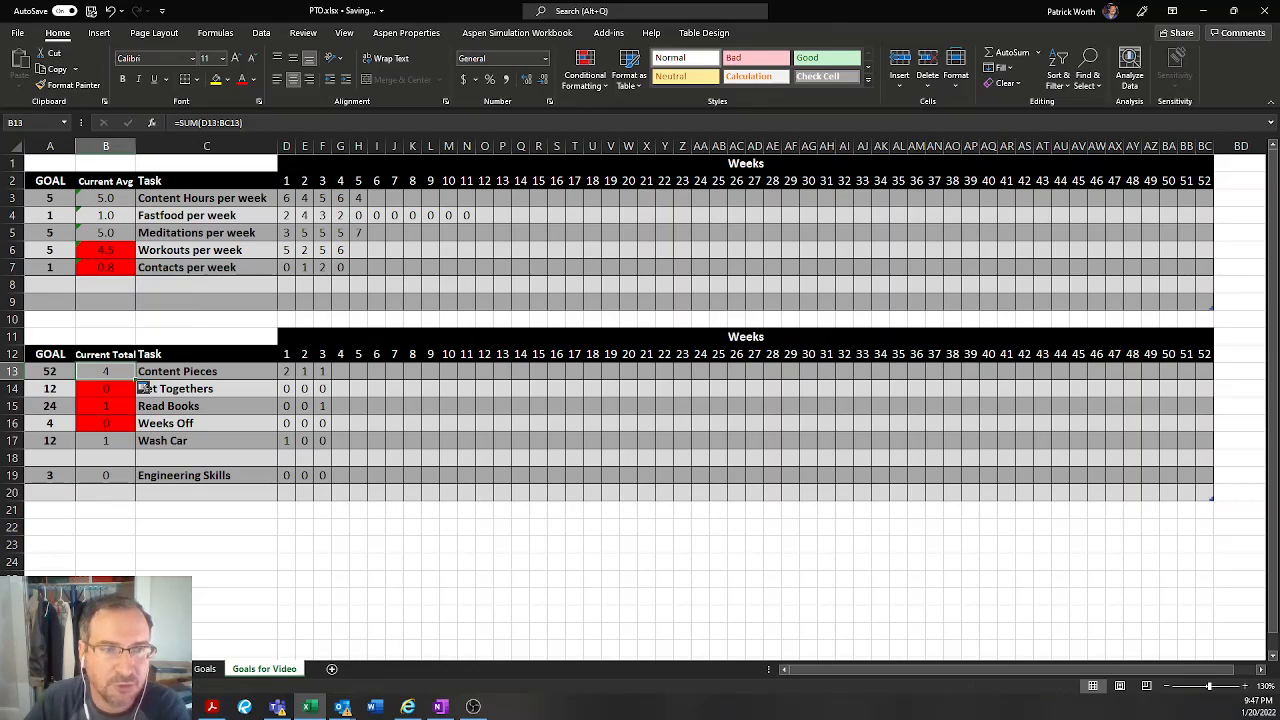
key(Left)
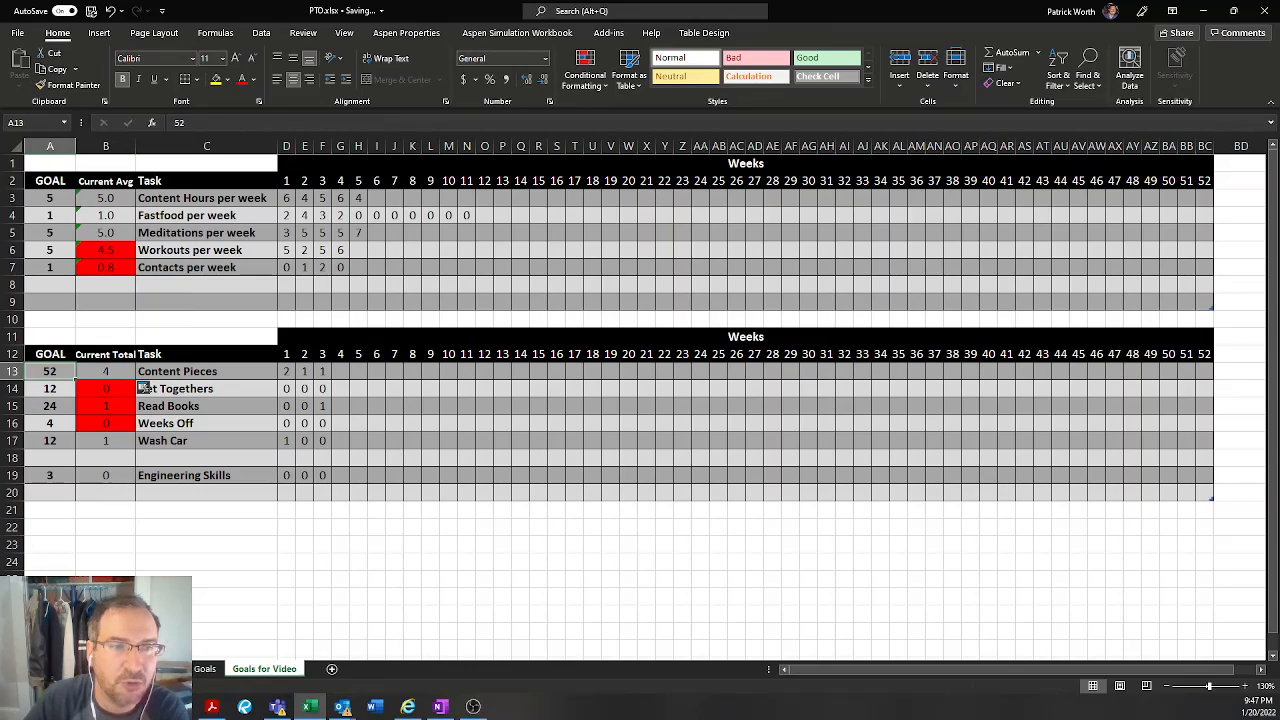
key(Right)
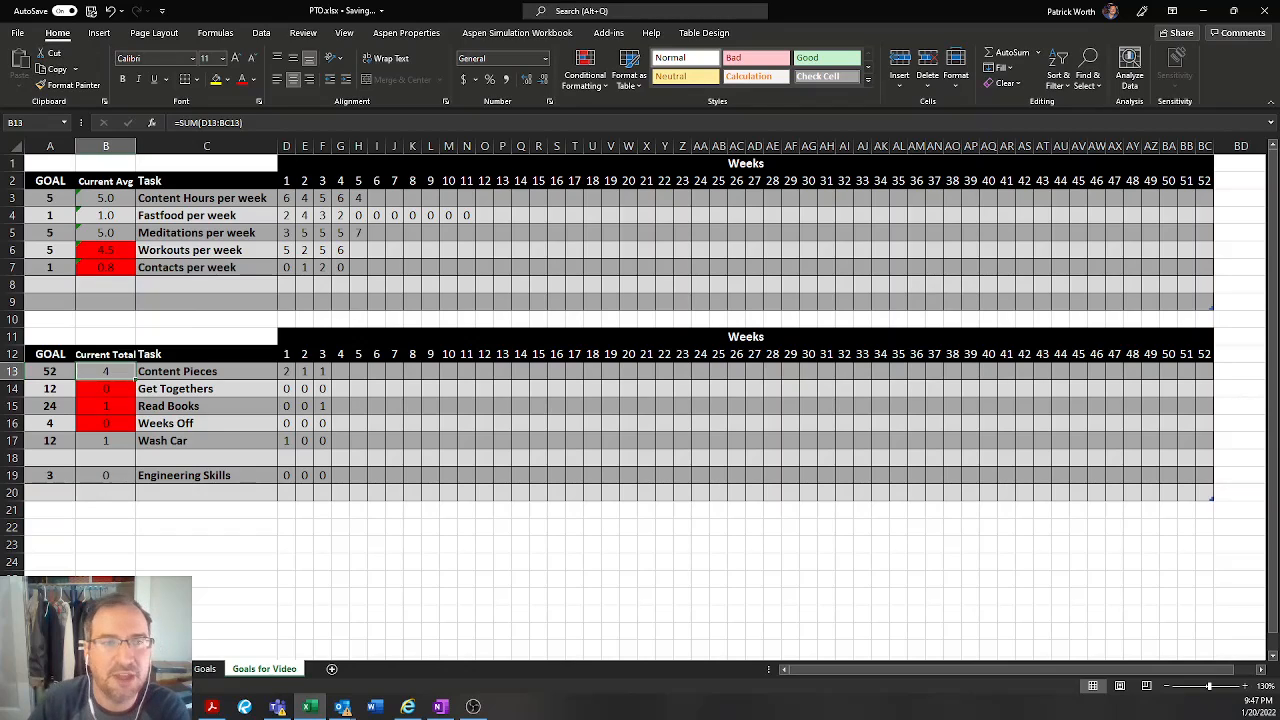
Inspect the conditional formatting rule on the current selection, B13, including its less-than condition formula.
click(585, 72)
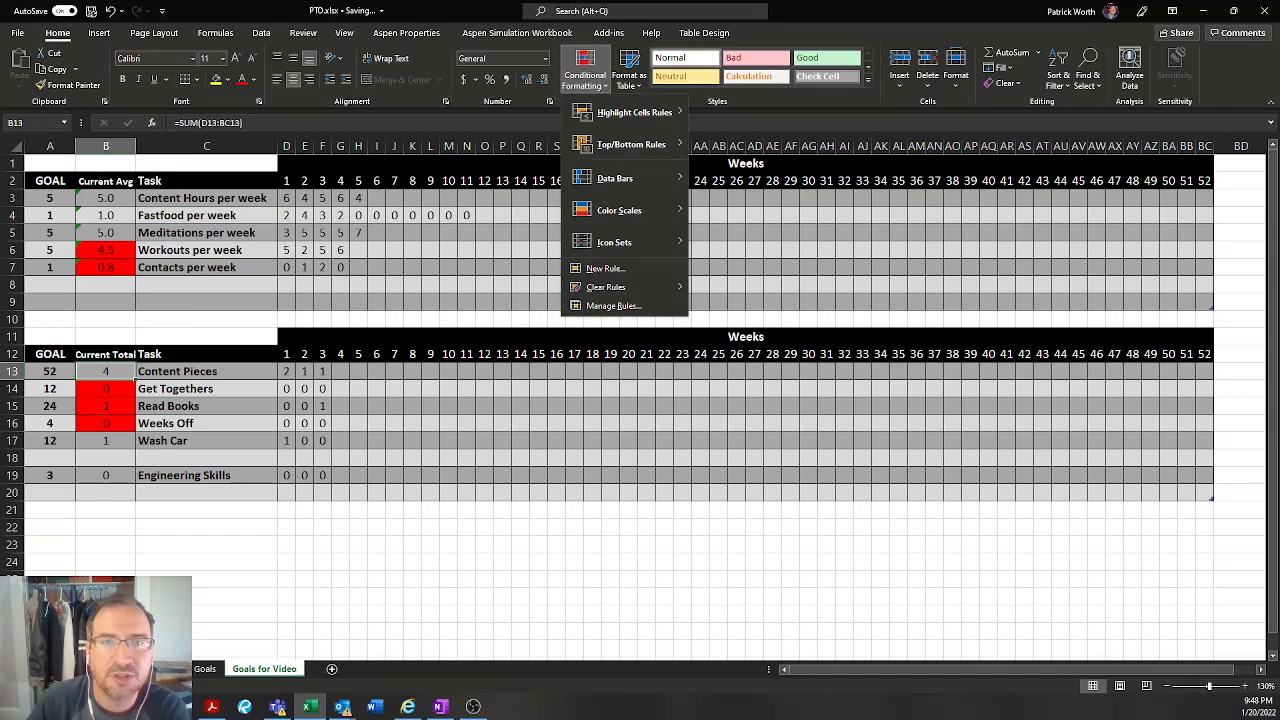
click(613, 305)
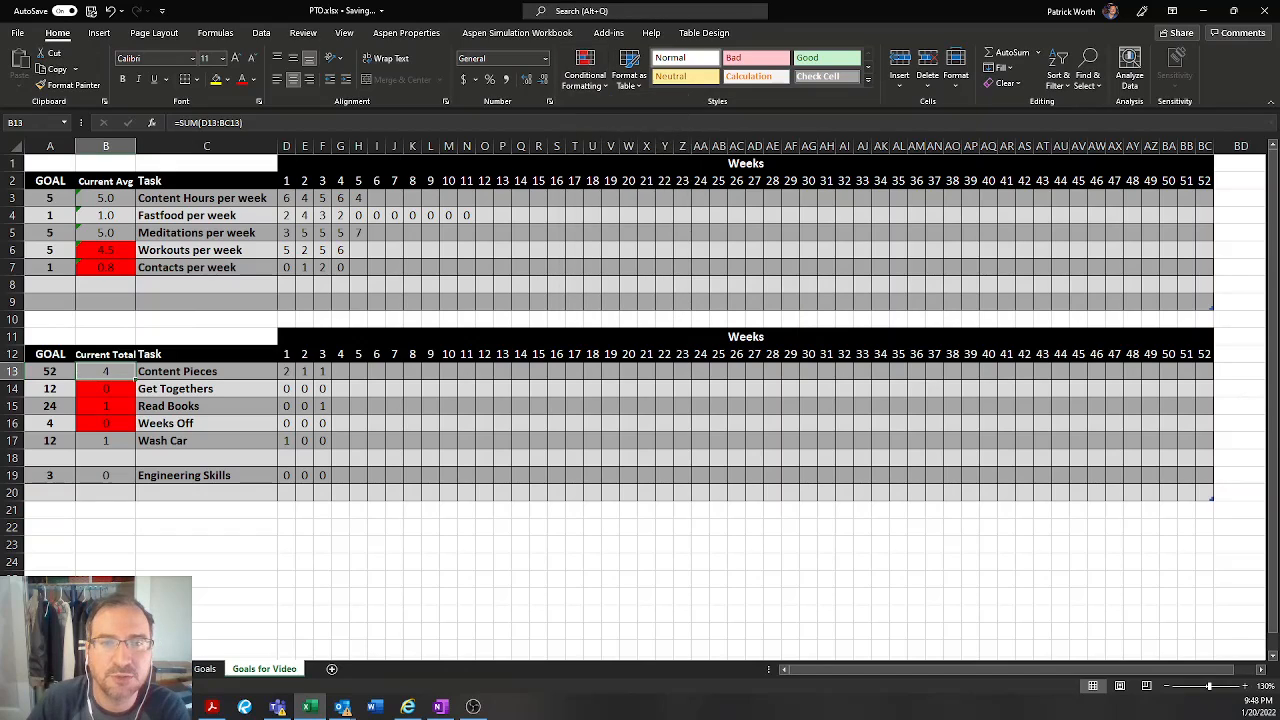
click(566, 68)
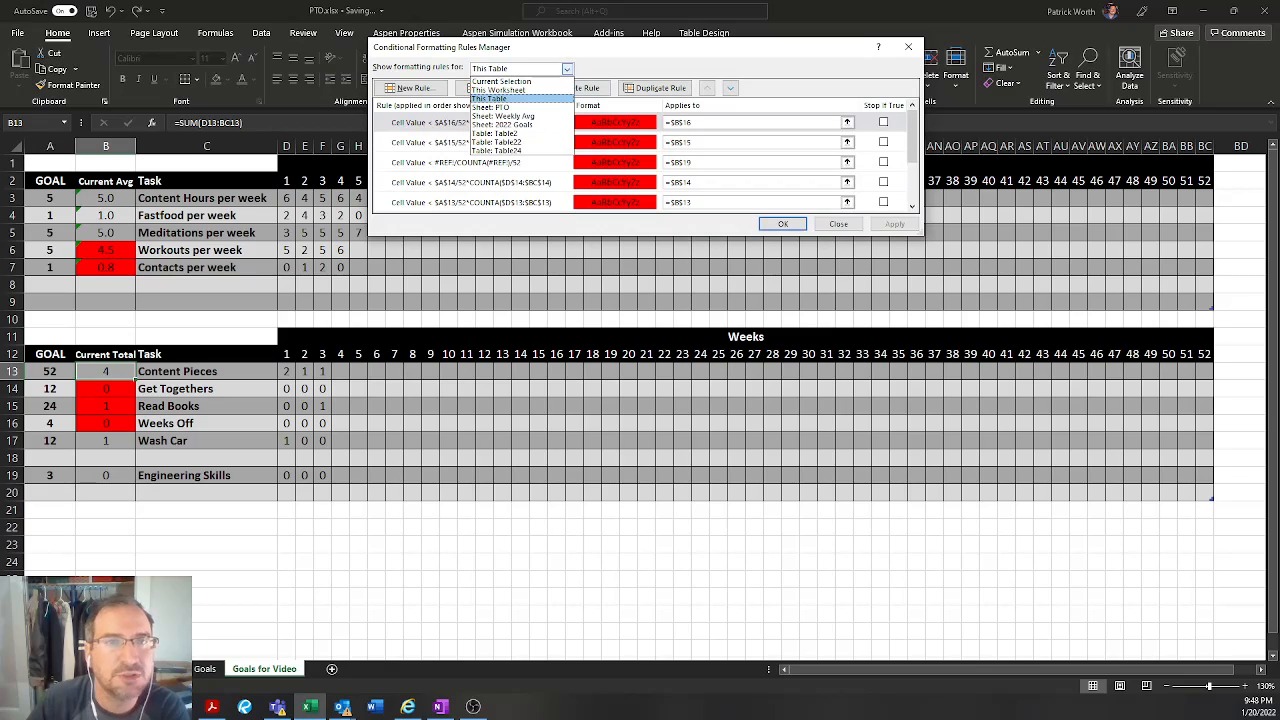
click(502, 82)
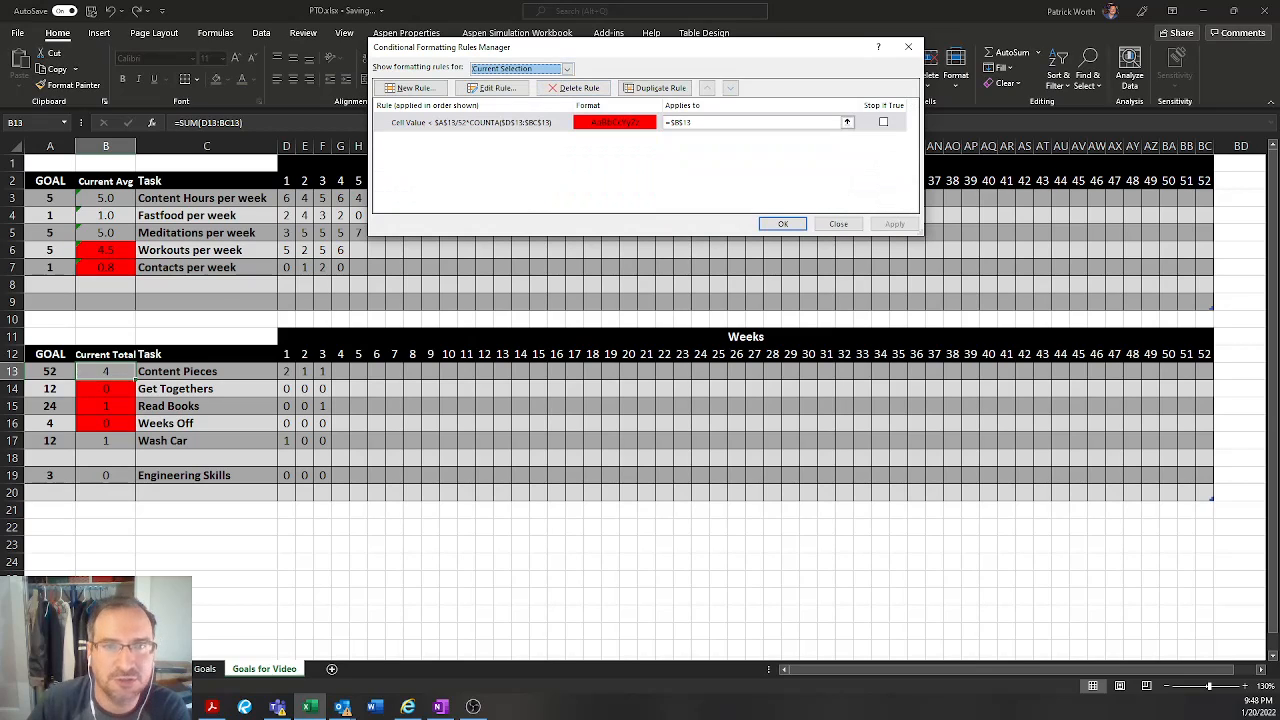
click(526, 122)
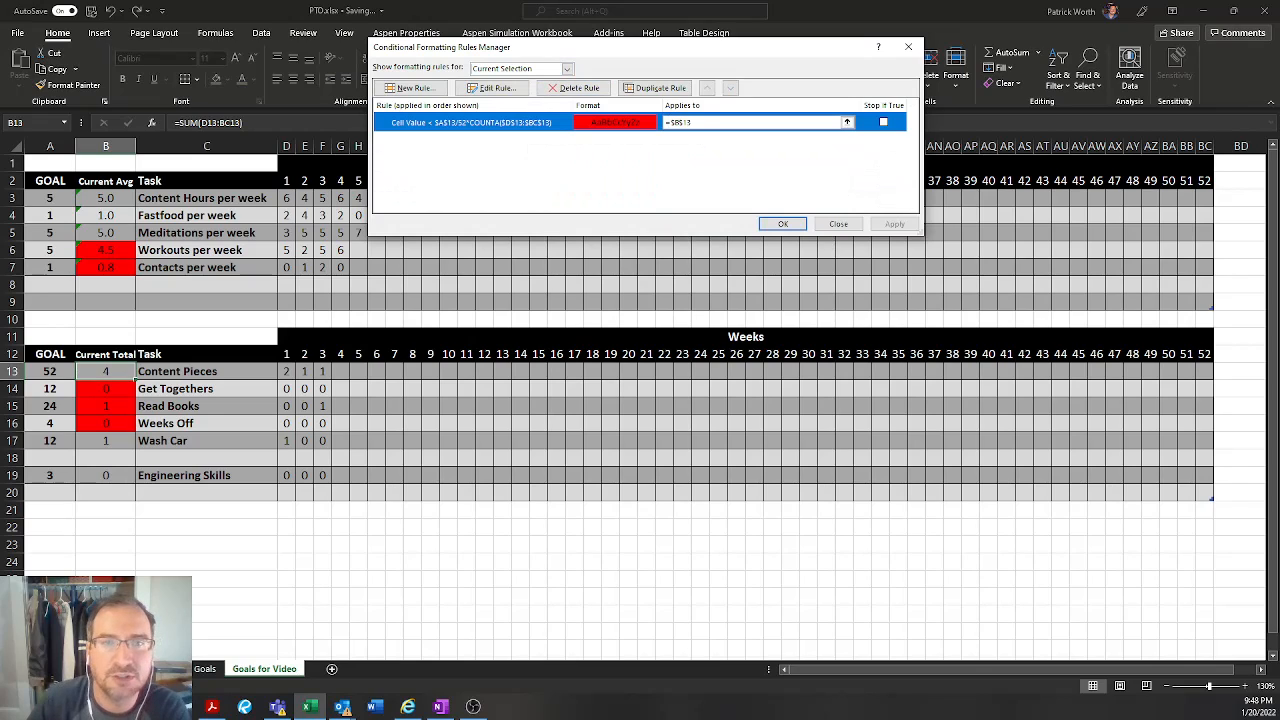
click(492, 88)
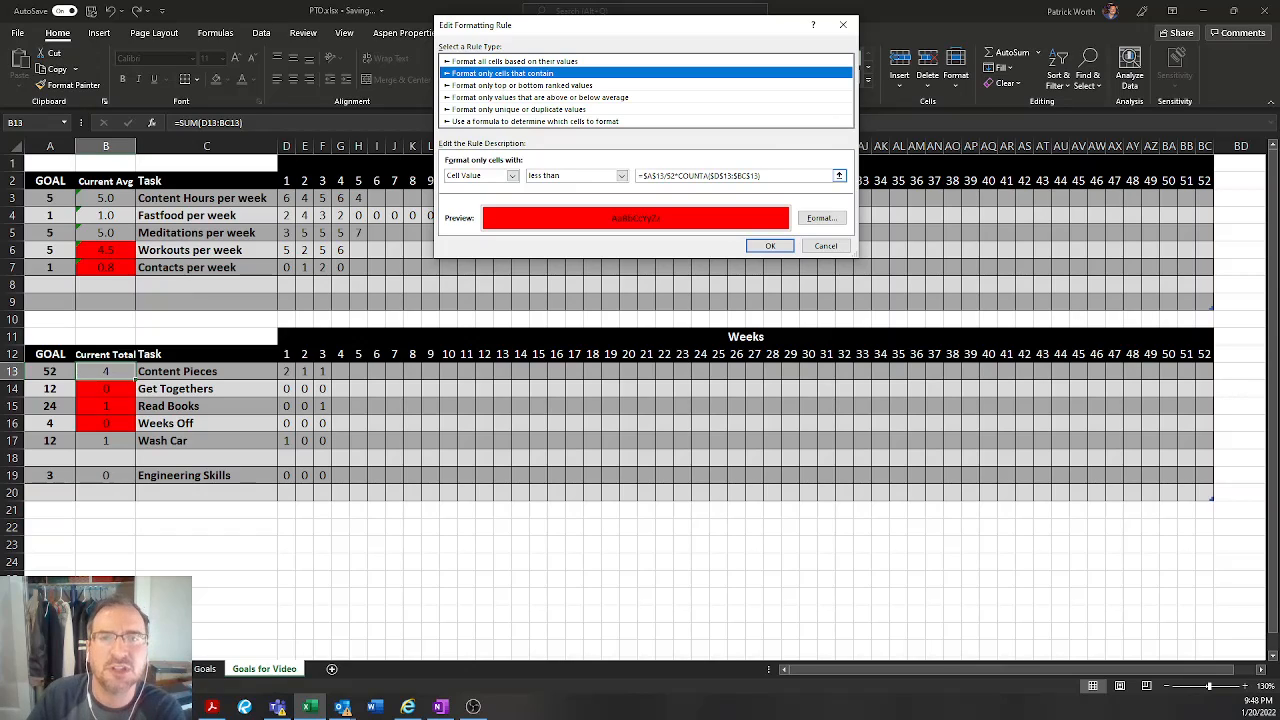
click(761, 176)
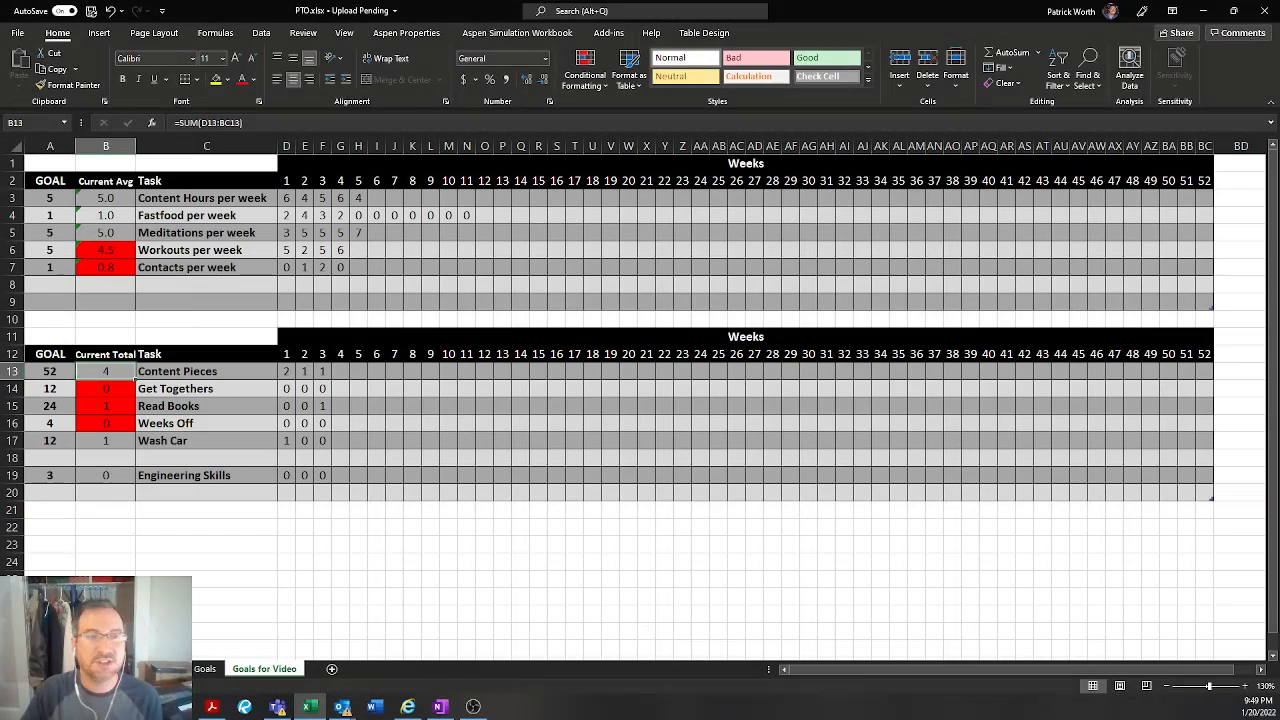
Enter 0 for Content Pieces in weeks 4 and 5 to test the conditional formatting.
click(341, 389)
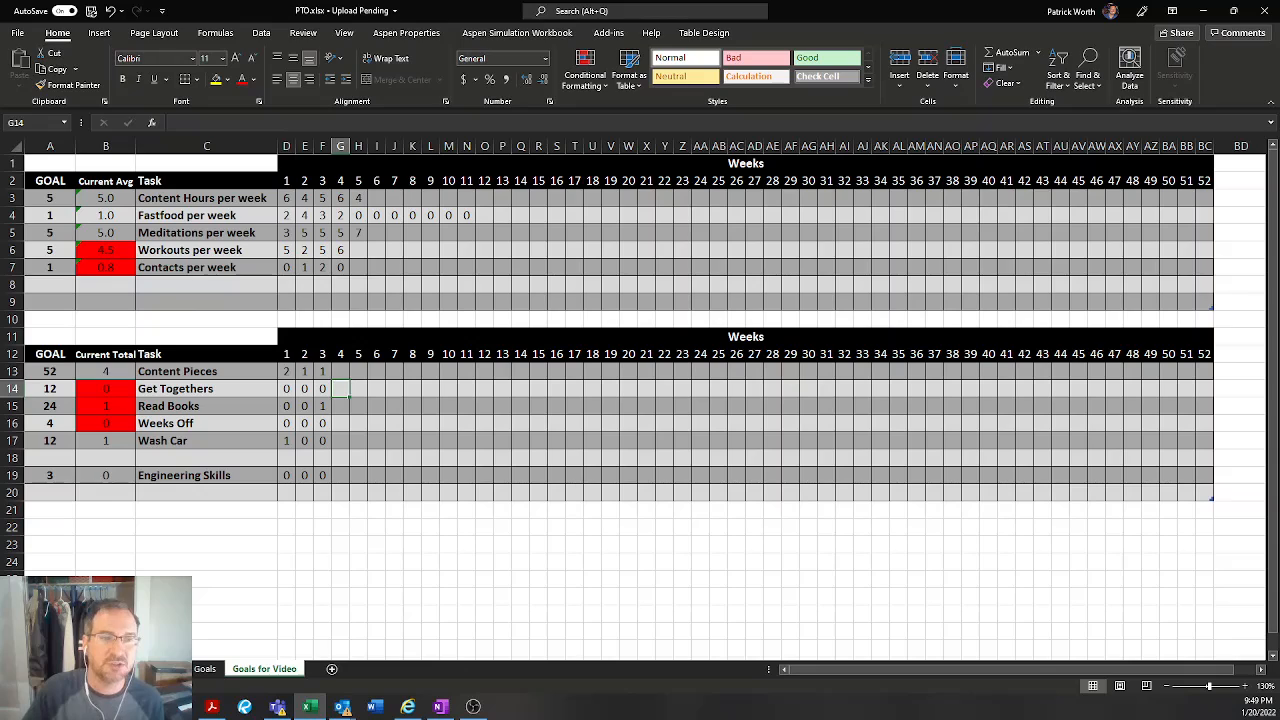
click(341, 371)
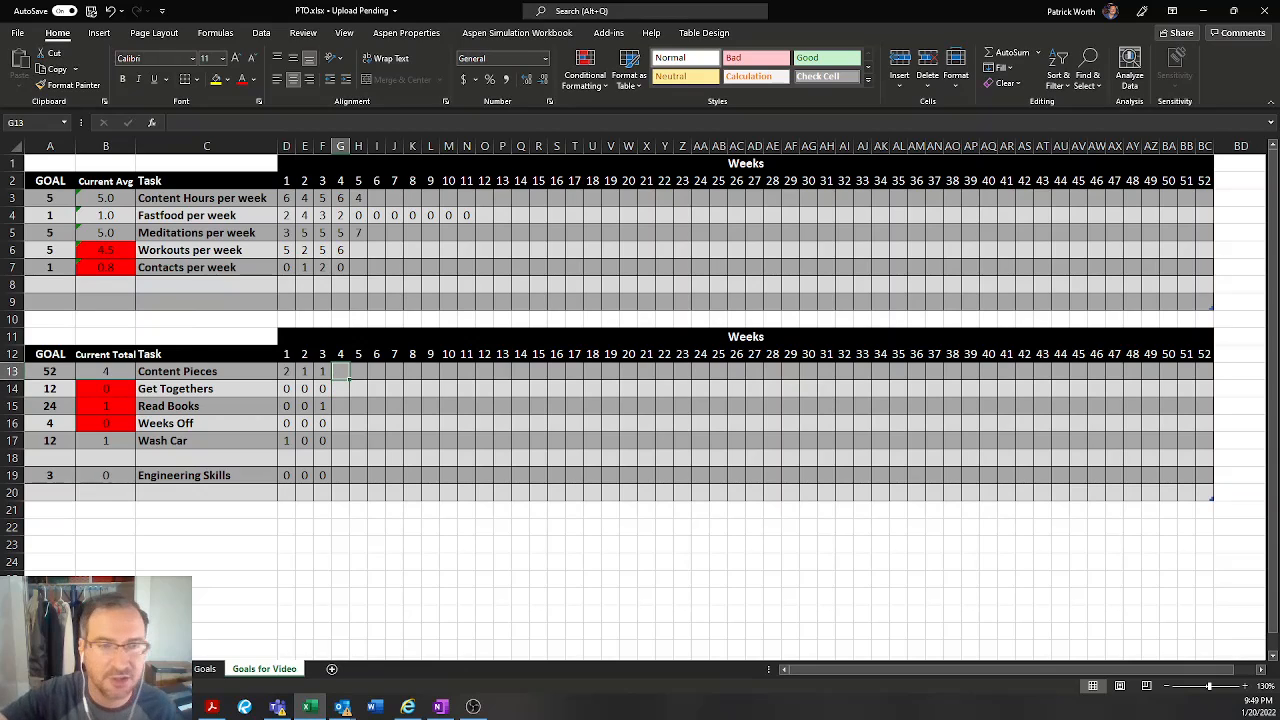
text(0)
key(Tab)
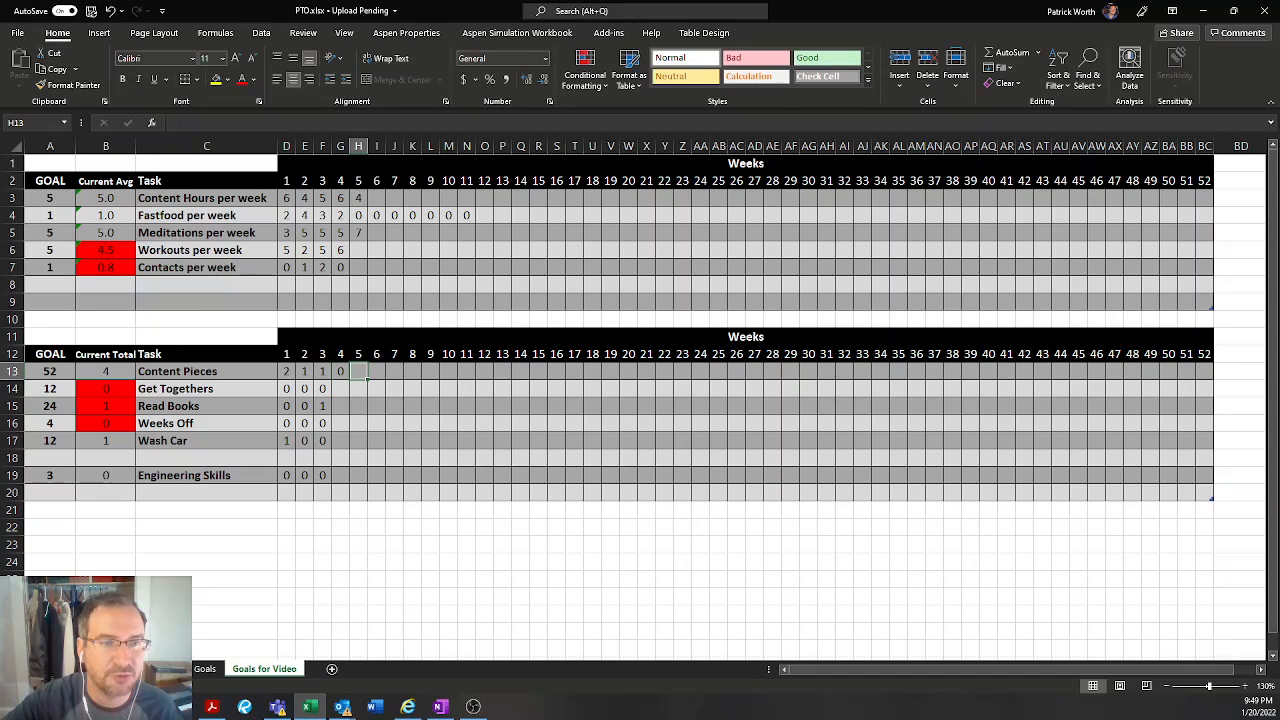
text(0)
key(Tab)
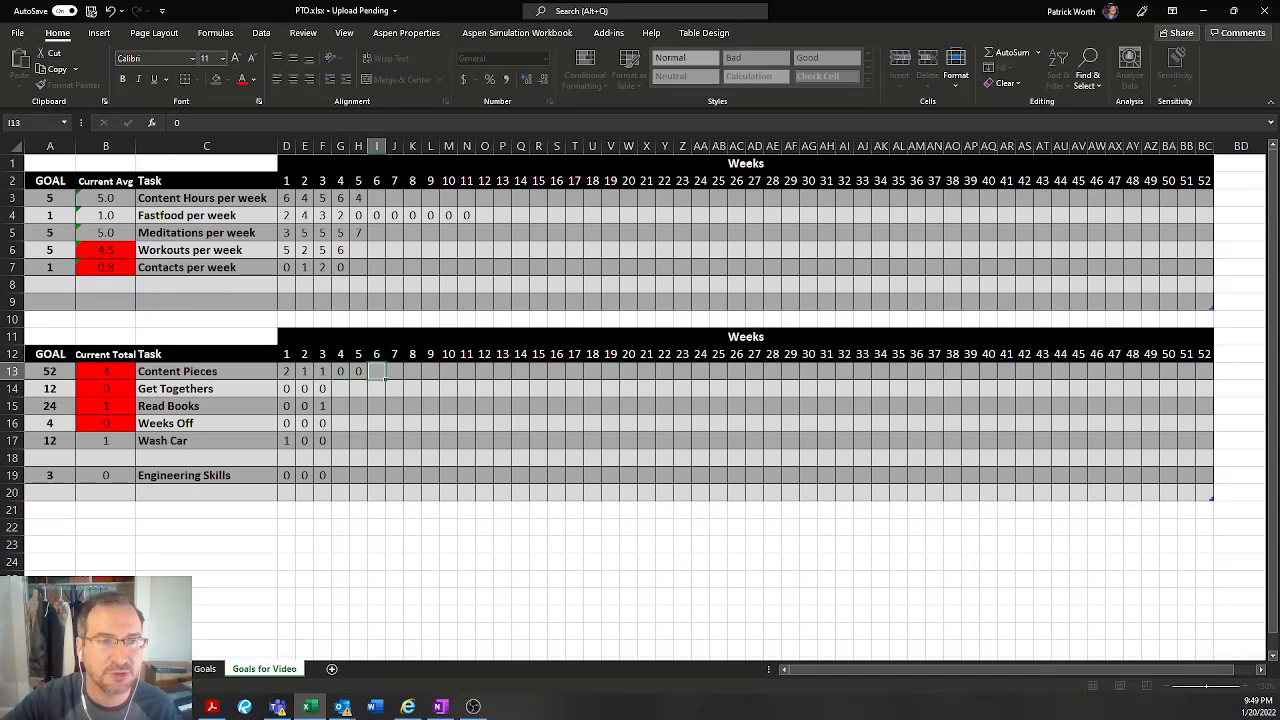
Clear the Content Pieces test entries in weeks 5 and 4.
key(Left)
key(Left)
key(Right)
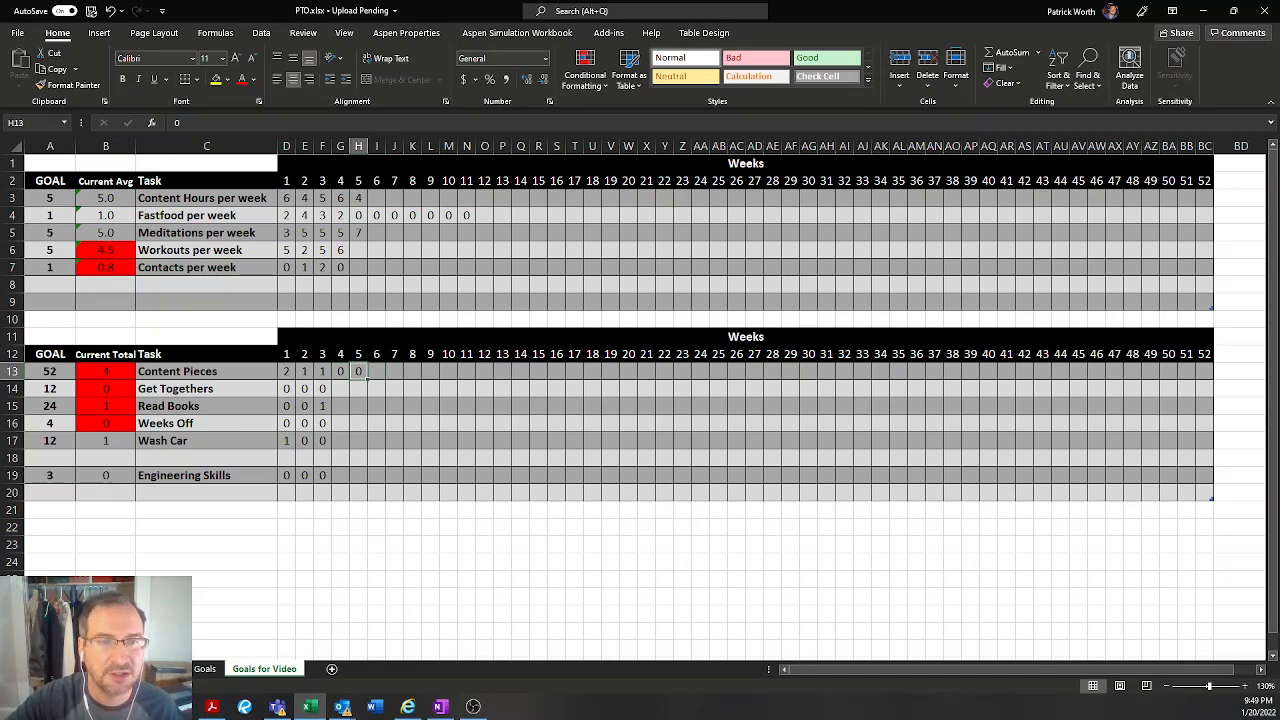
key(Delete)
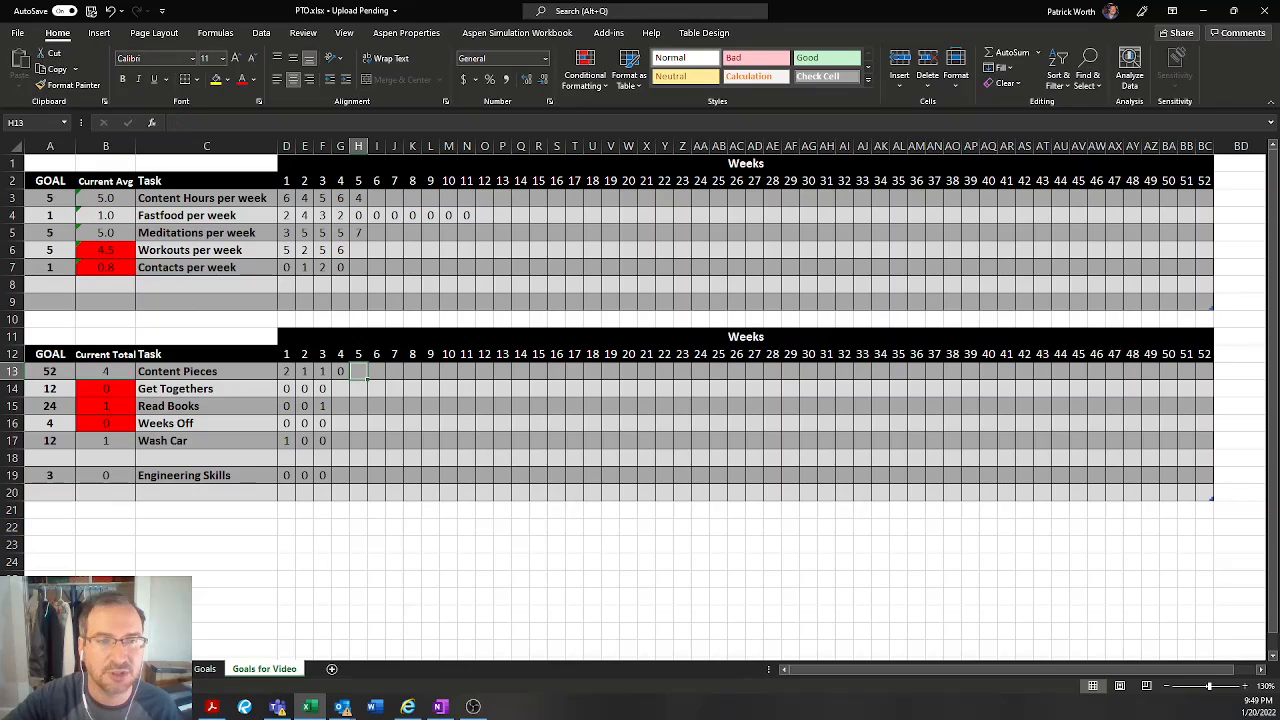
key(Left)
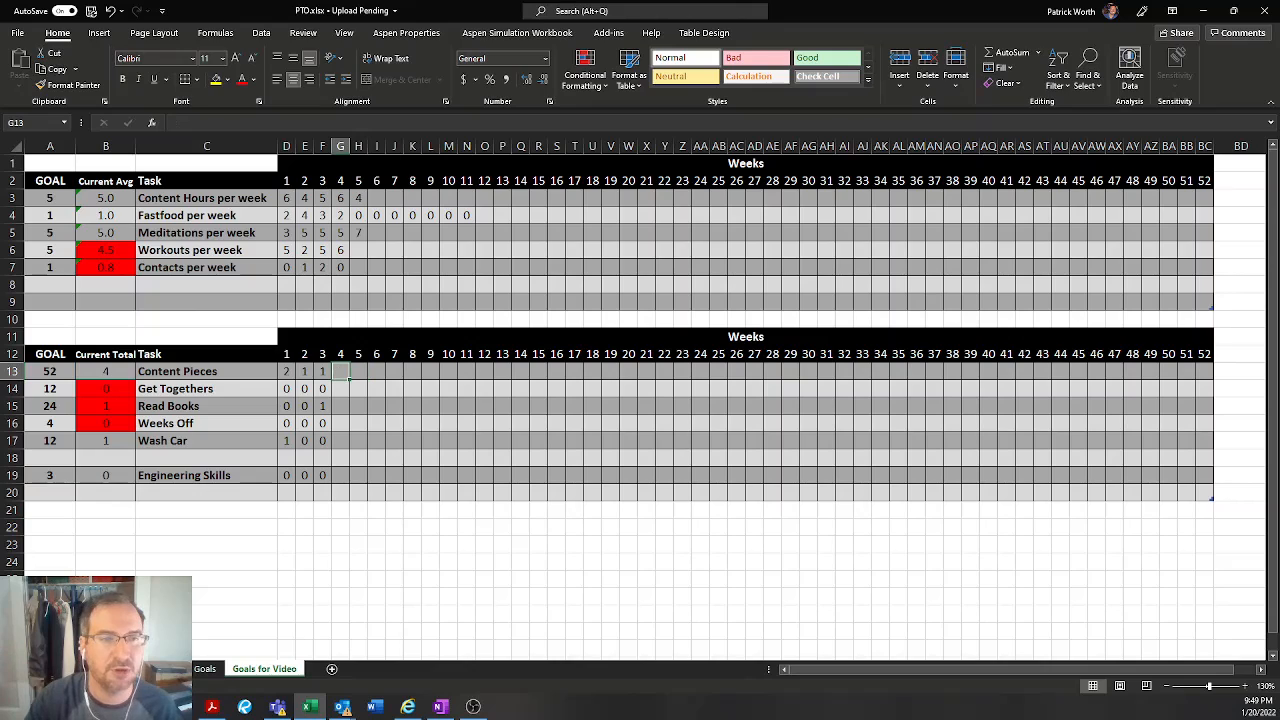
Enter 1 for Get Togethers in week 4 to test its conditional formatting.
key(Down)
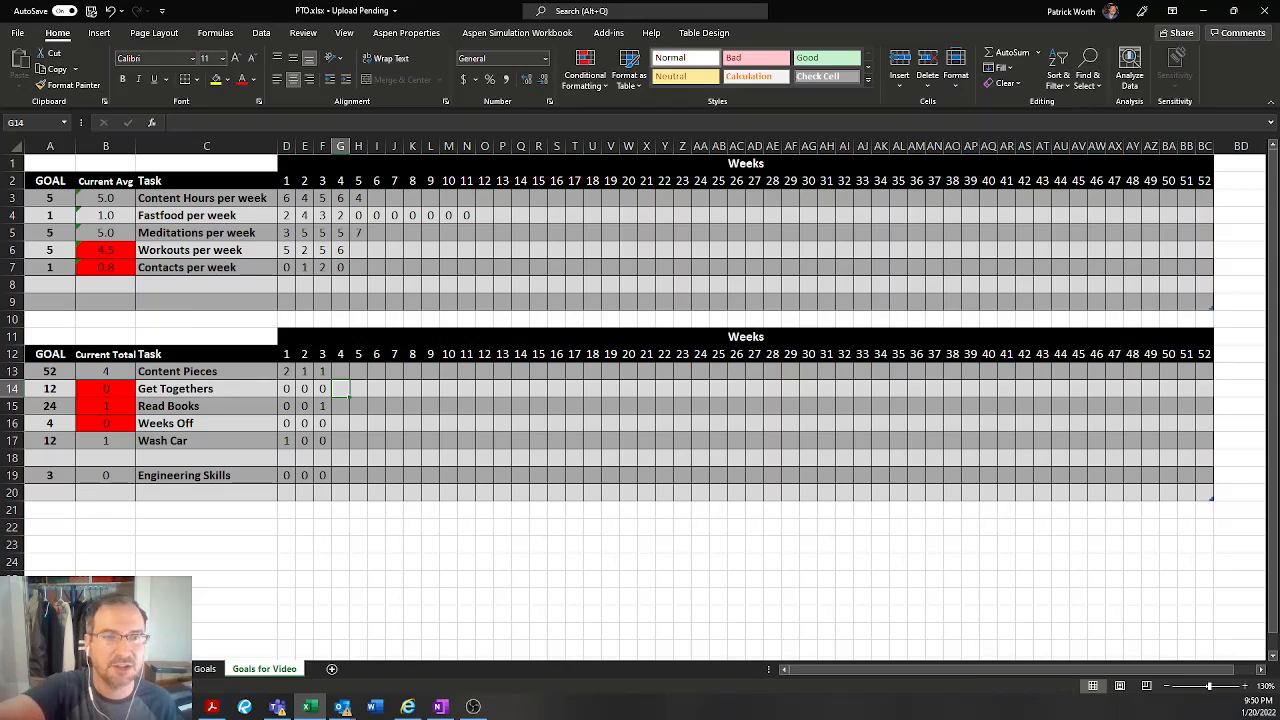
text(1)
key(Return)
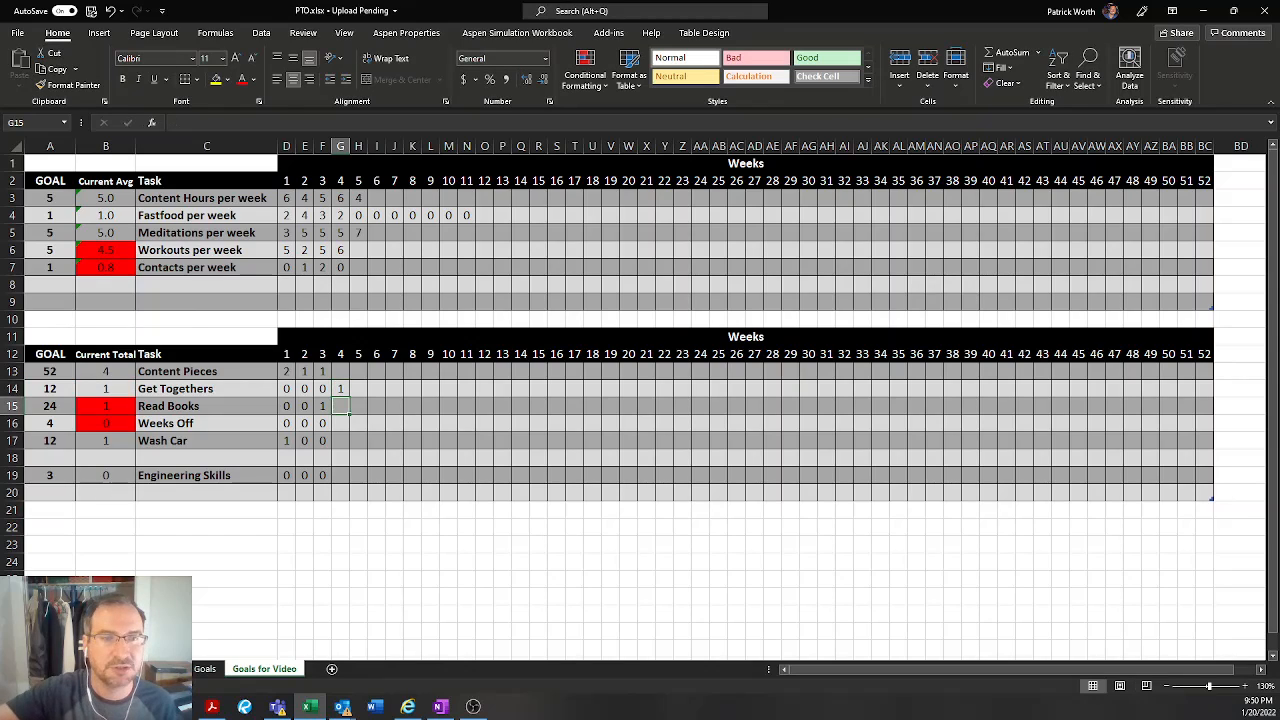
Test a 0 for Get Togethers in week 5, and clear that entry again.
key(Up)
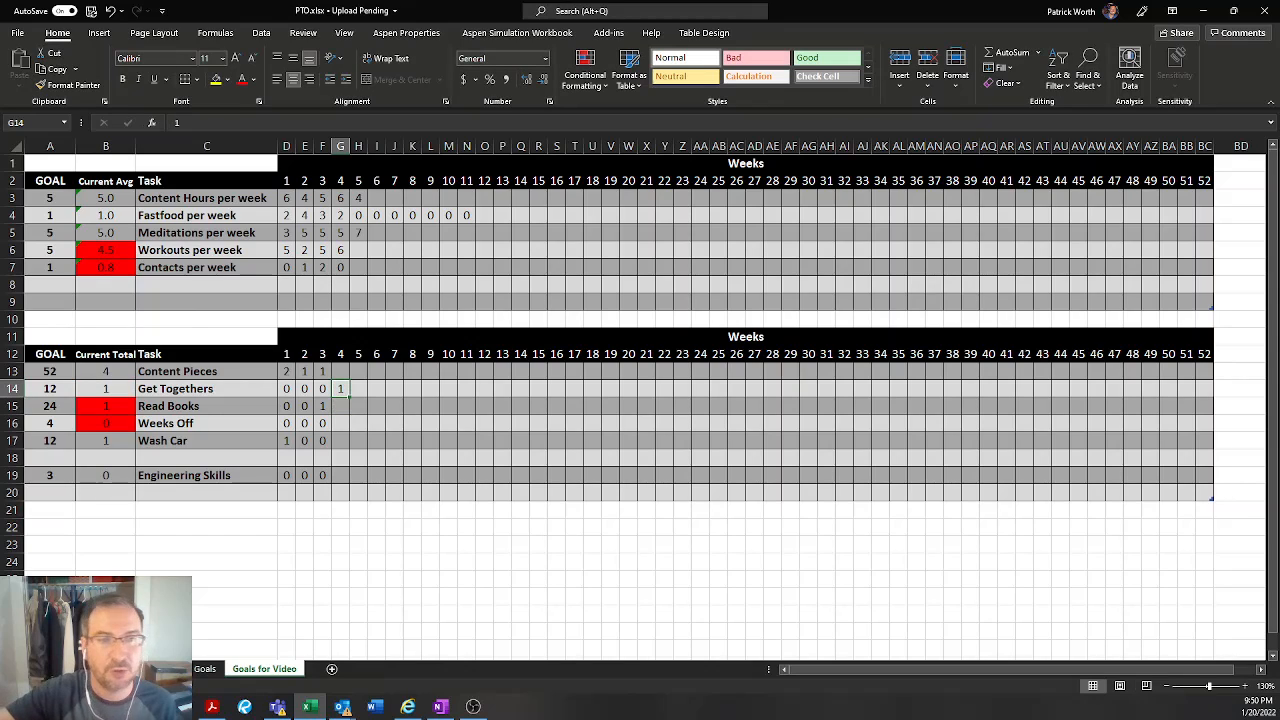
key(Right)
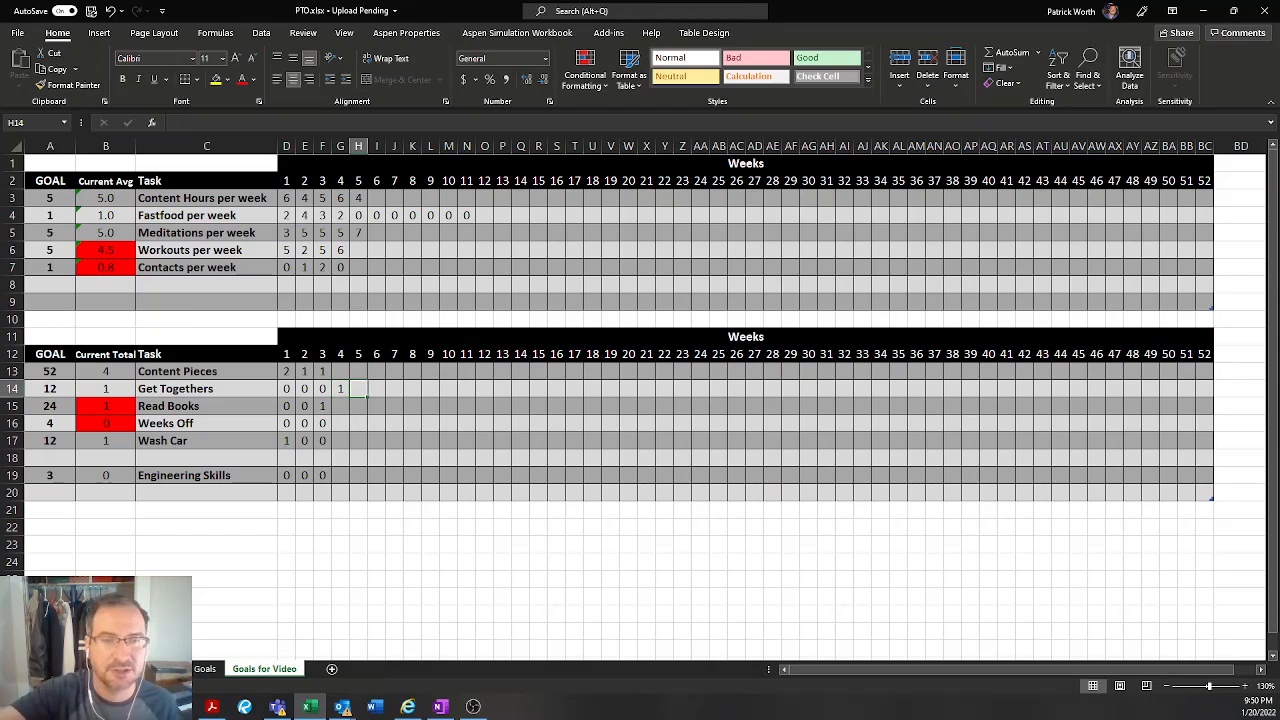
text(0)
key(Return)
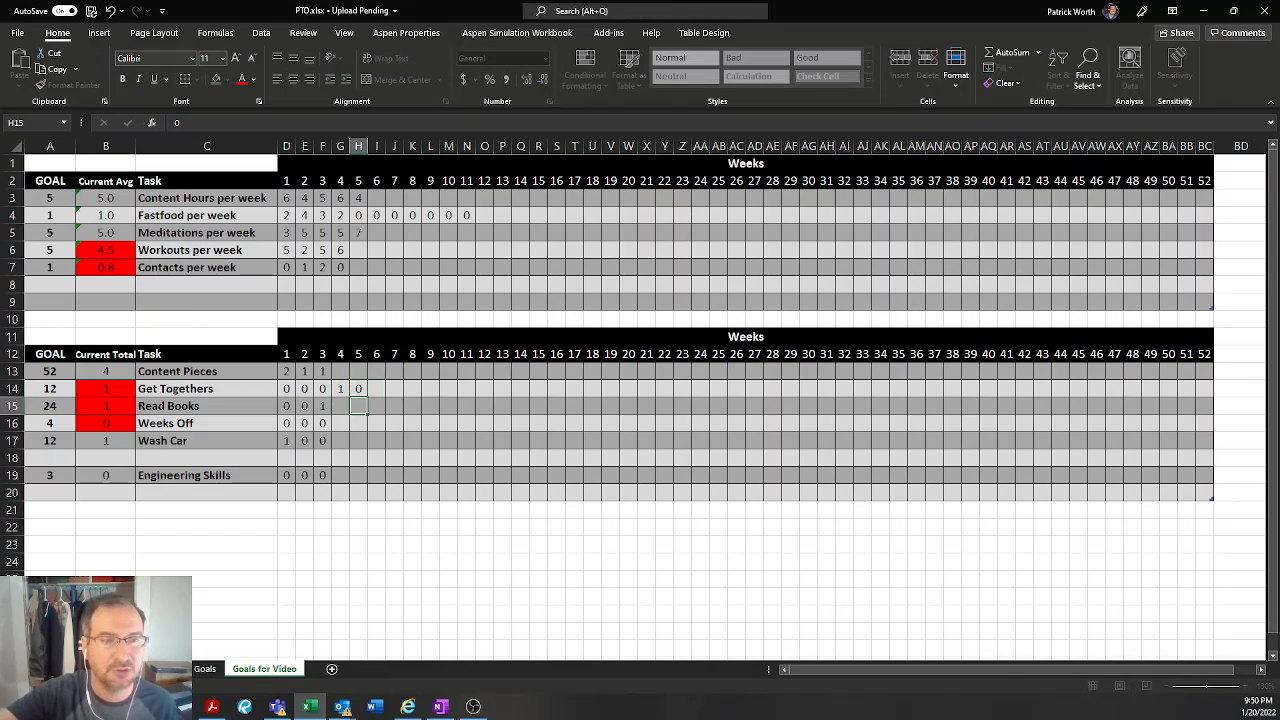
key(Up)
key(Delete)
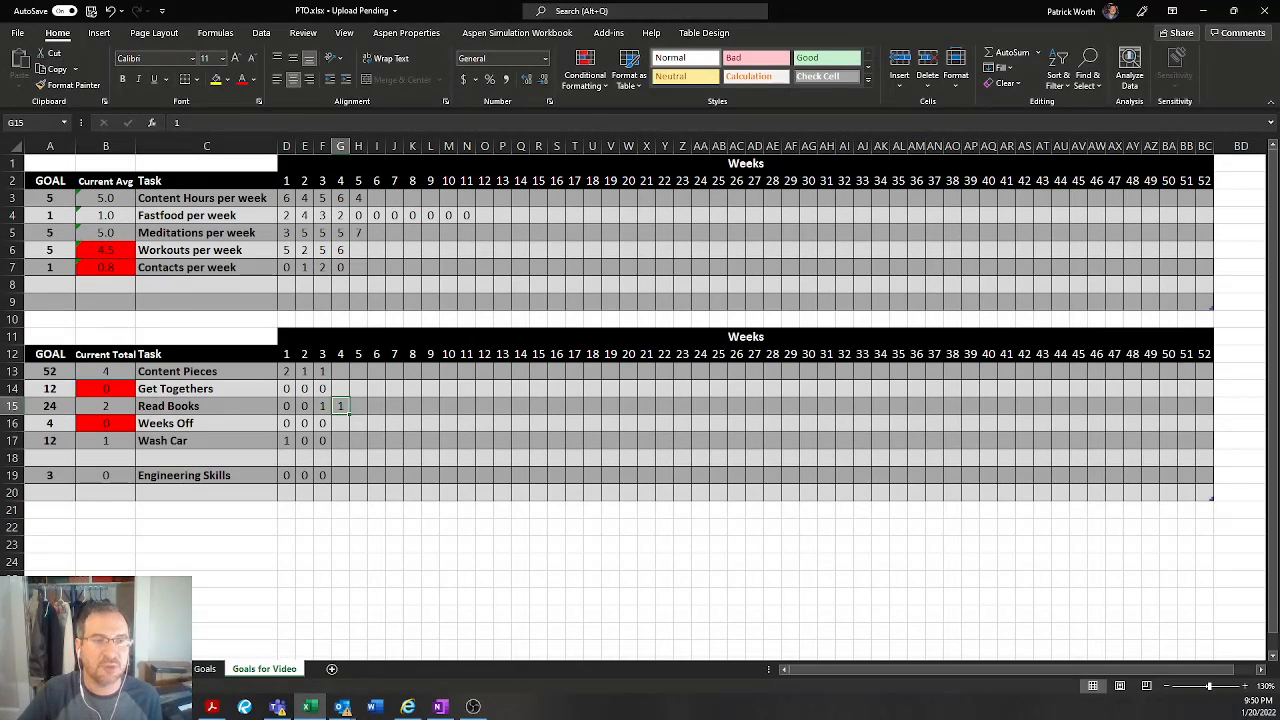
Inspect the SUM formula behind the Current Total of Engineering Skills.
click(106, 475)
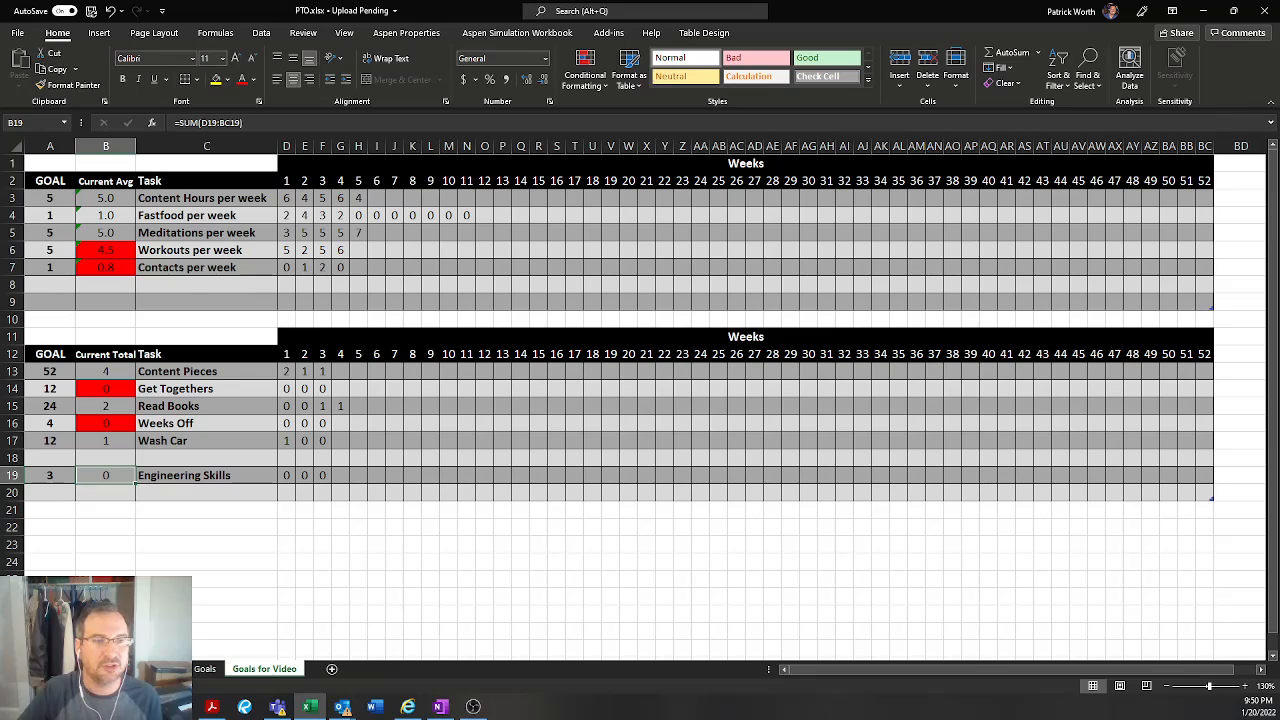
key(F2)
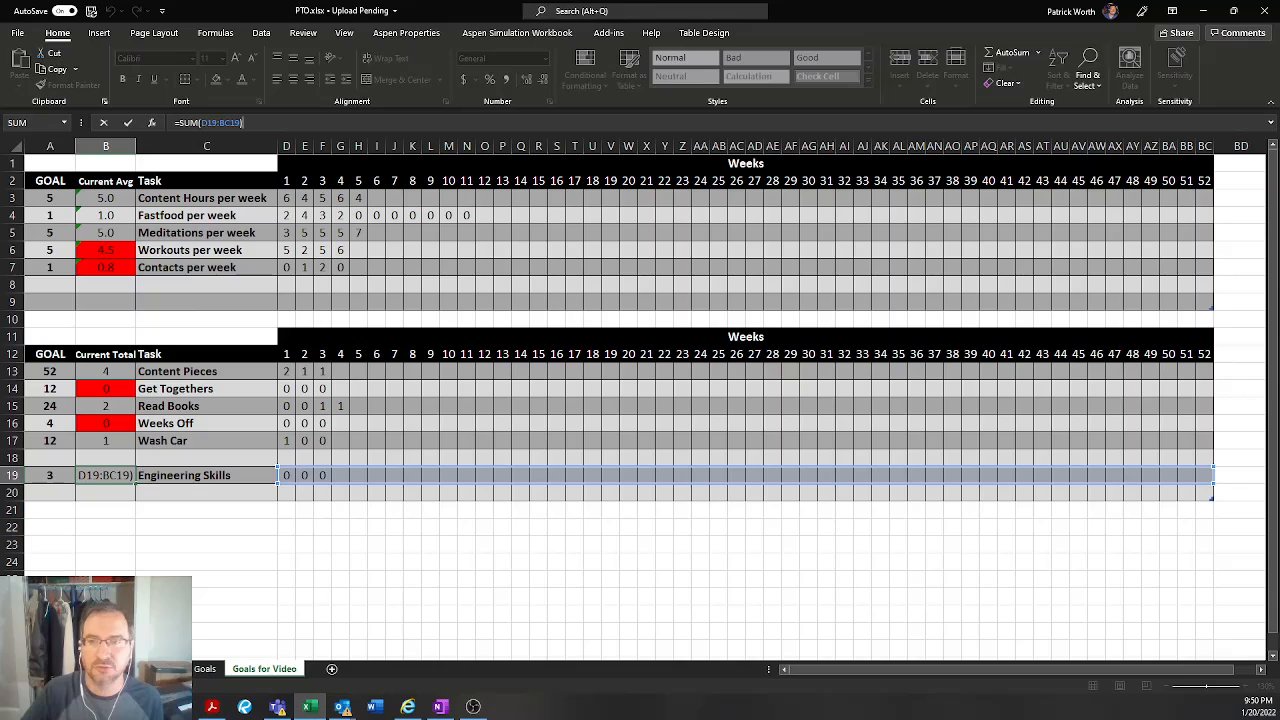
key(Return)
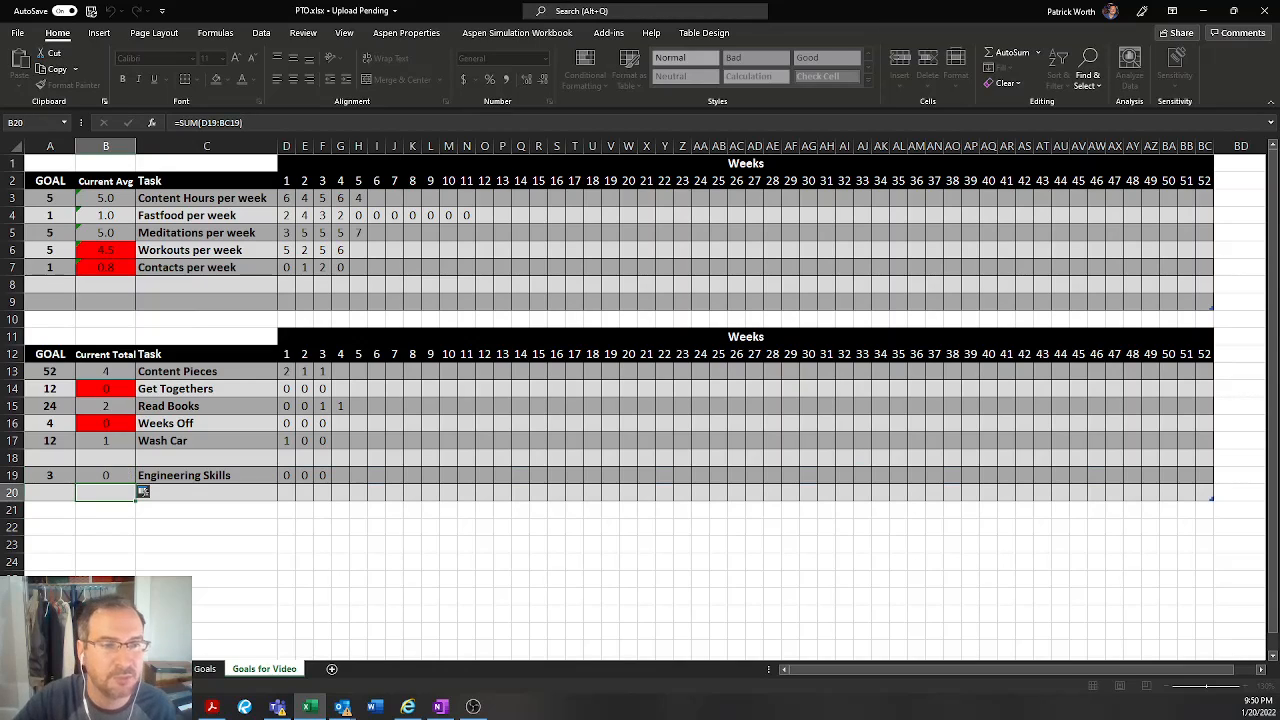
Start a new conditional formatting rule on the Engineering Skills total that formats only cells containing a cell value less than a limit.
key(Up)
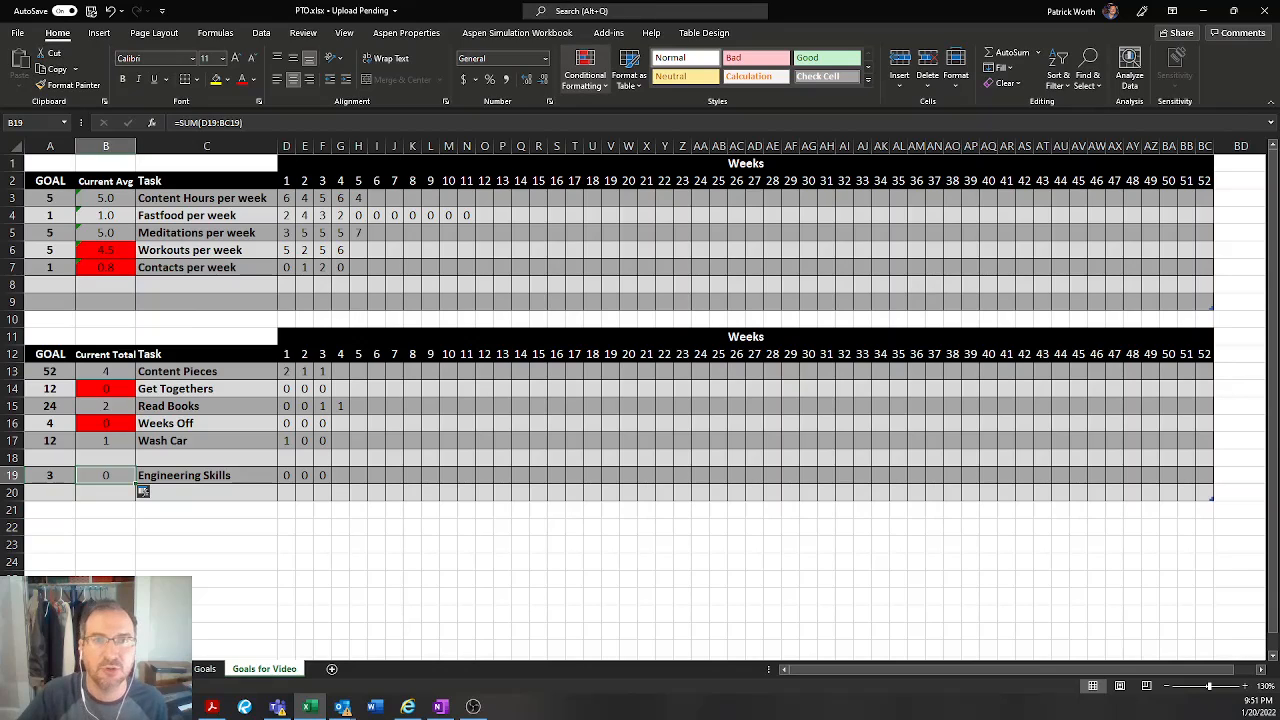
click(585, 75)
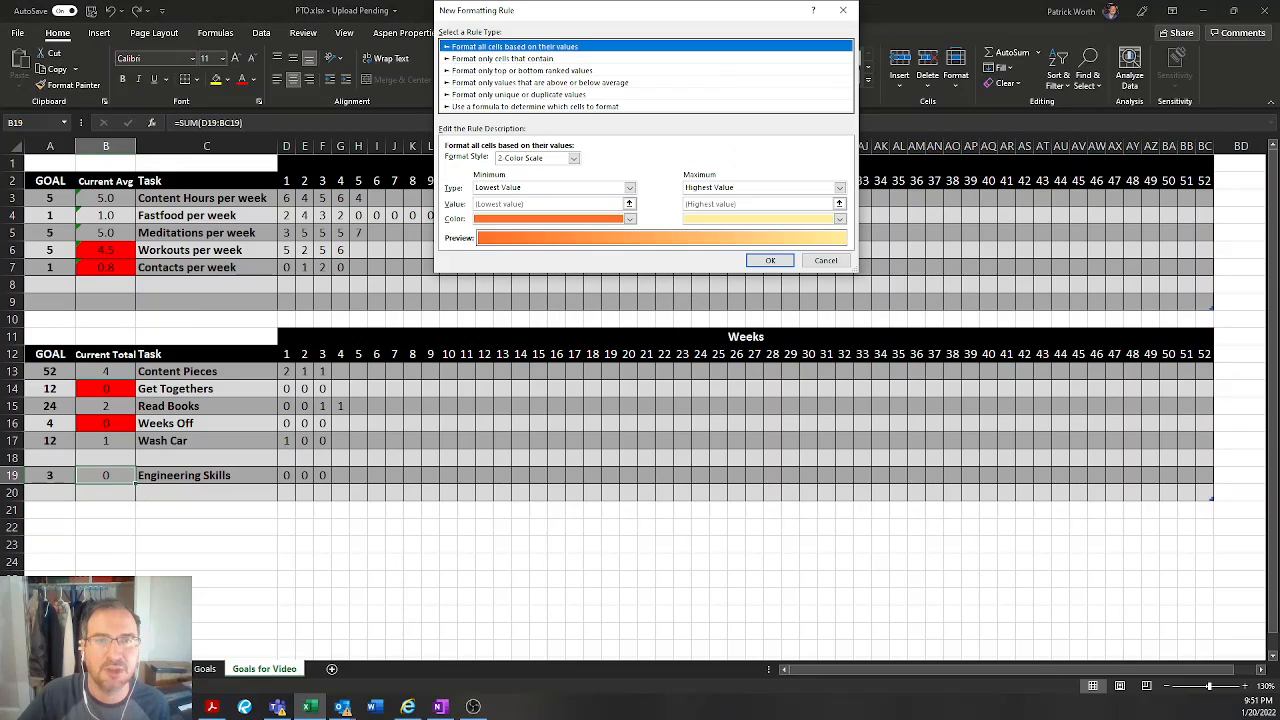
click(503, 59)
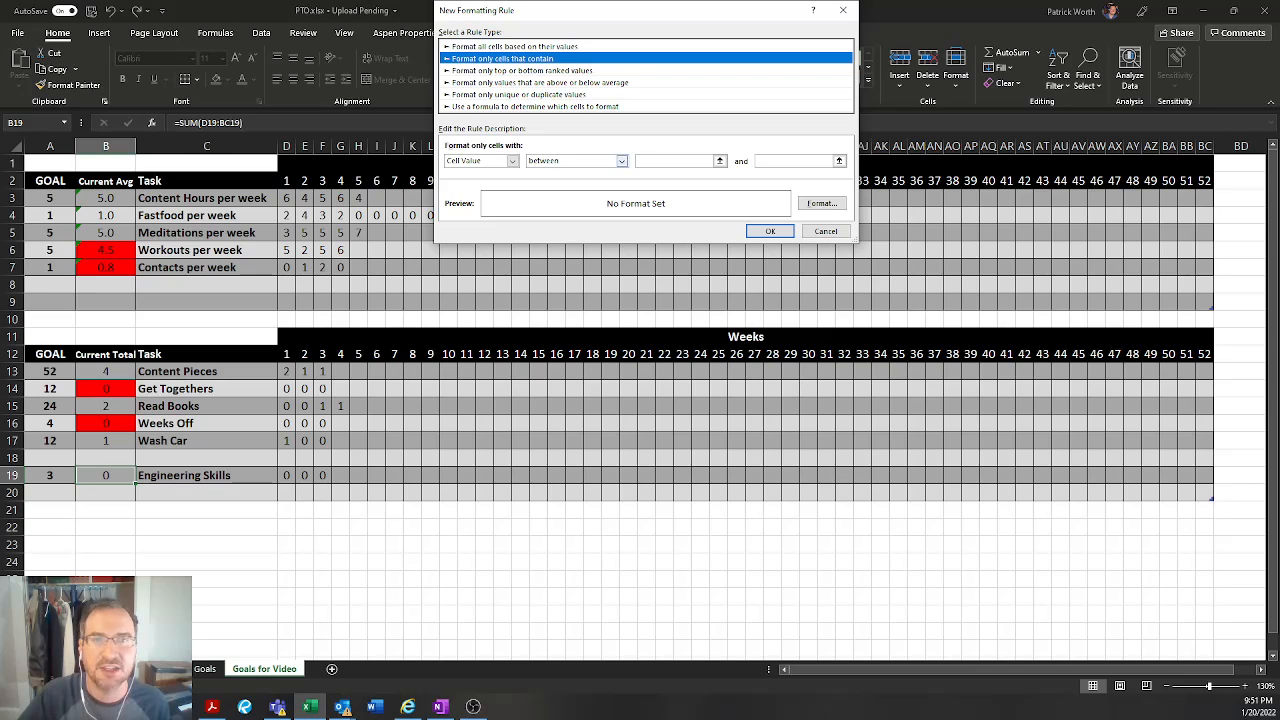
click(621, 161)
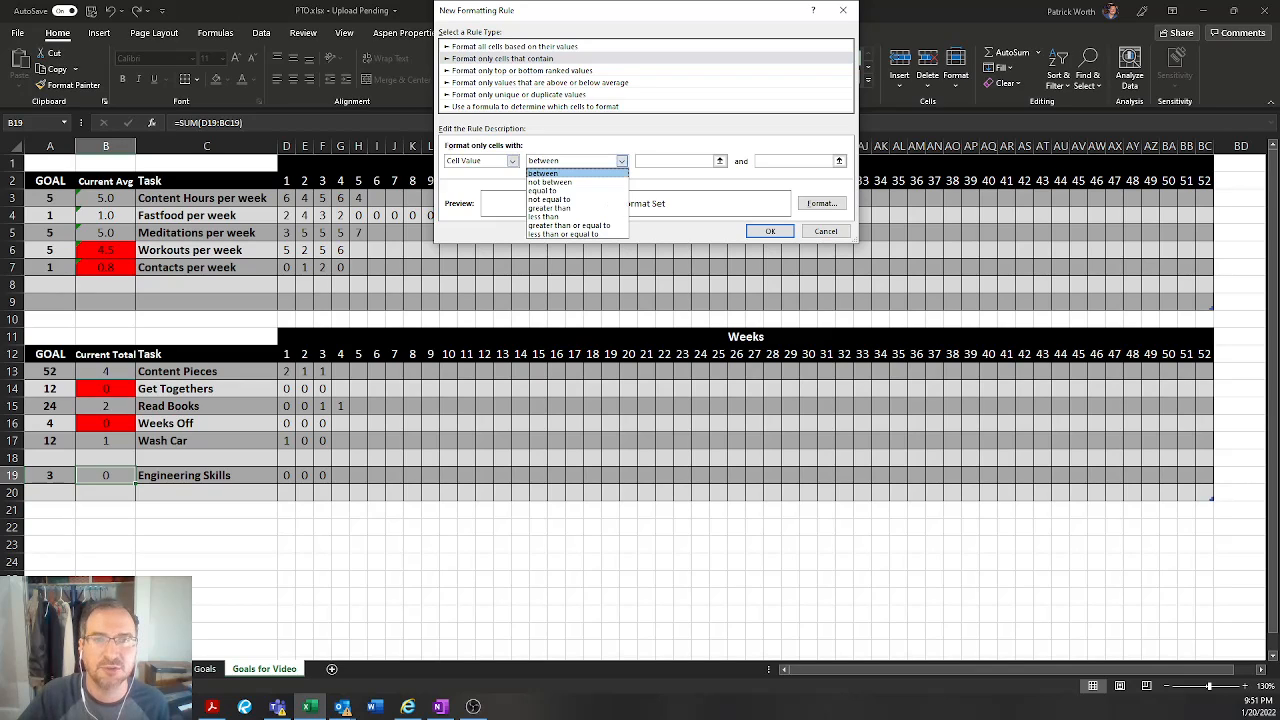
click(570, 208)
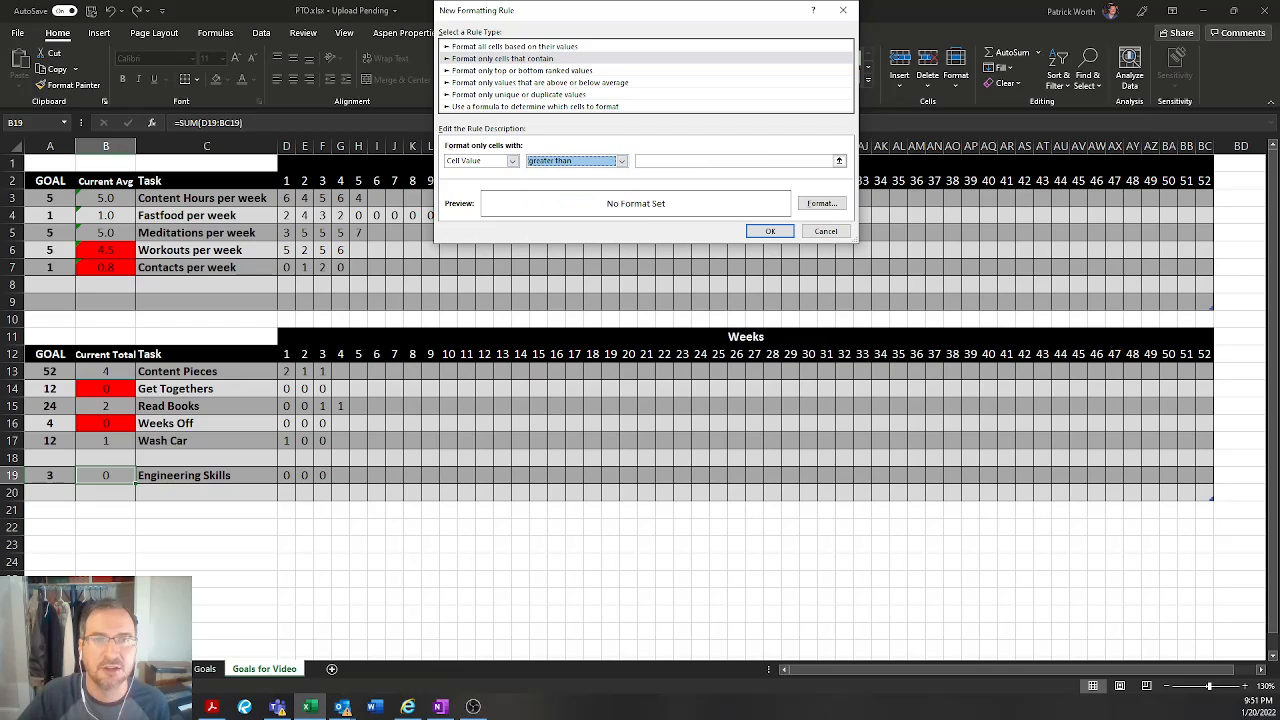
click(621, 161)
click(570, 217)
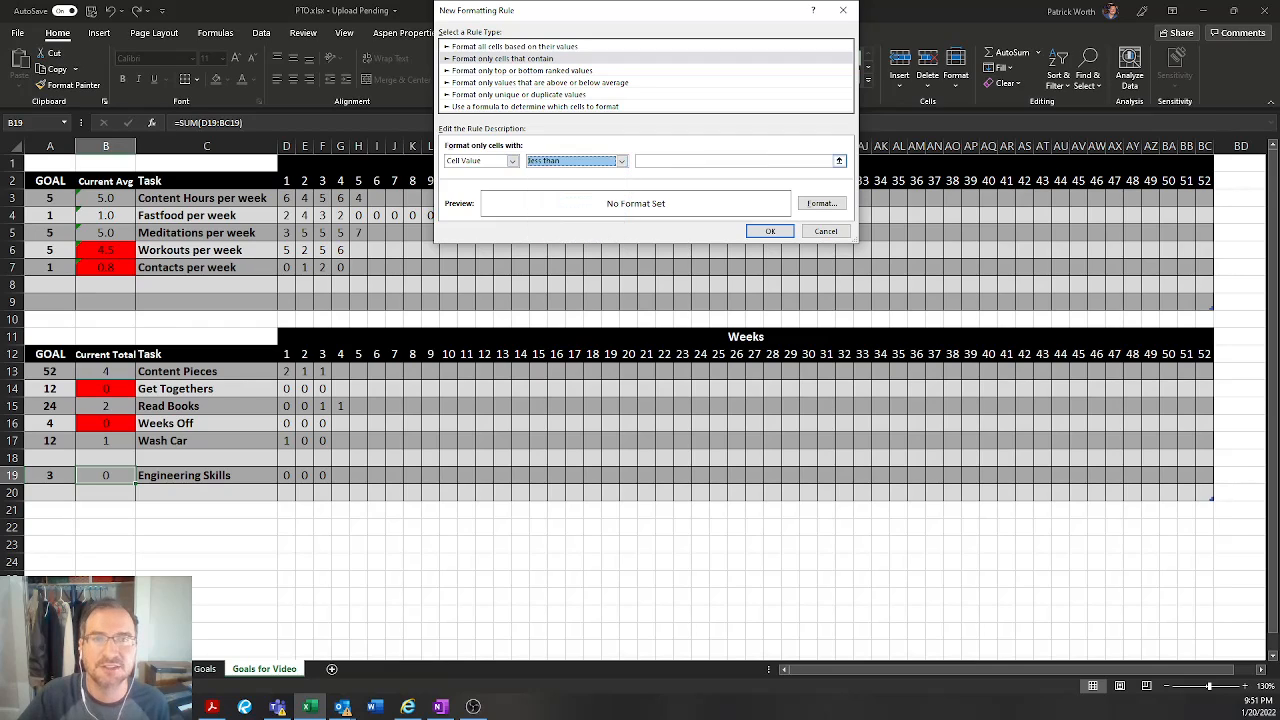
Set the rule's comparison formula to =$A$19/52*COUNTA($D$19:$BC$19).
click(733, 161)
click(50, 475)
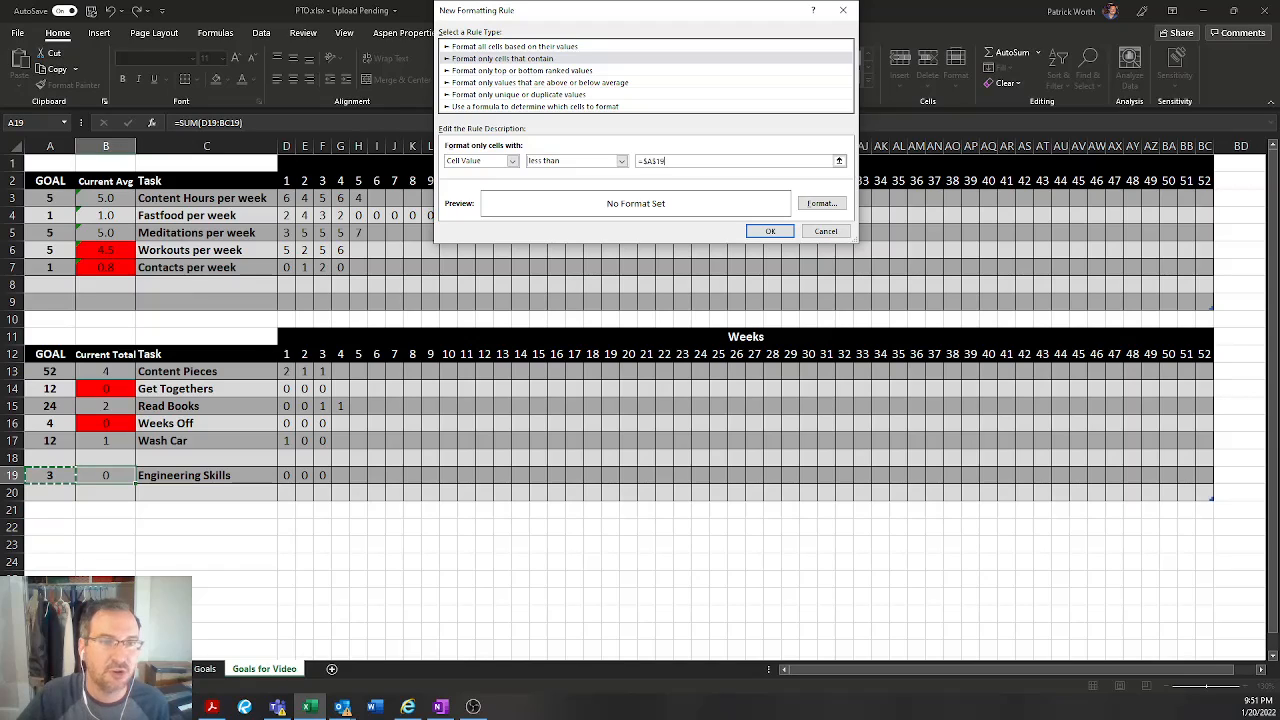
text(/)
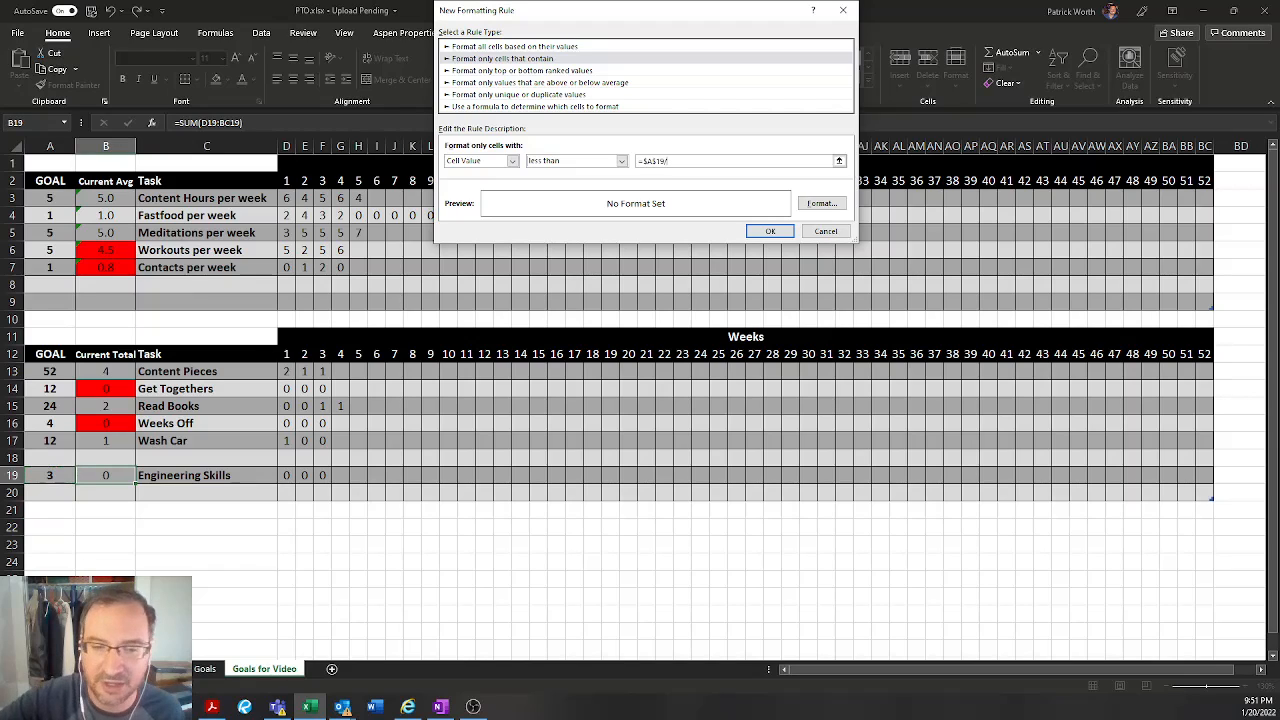
text(52)
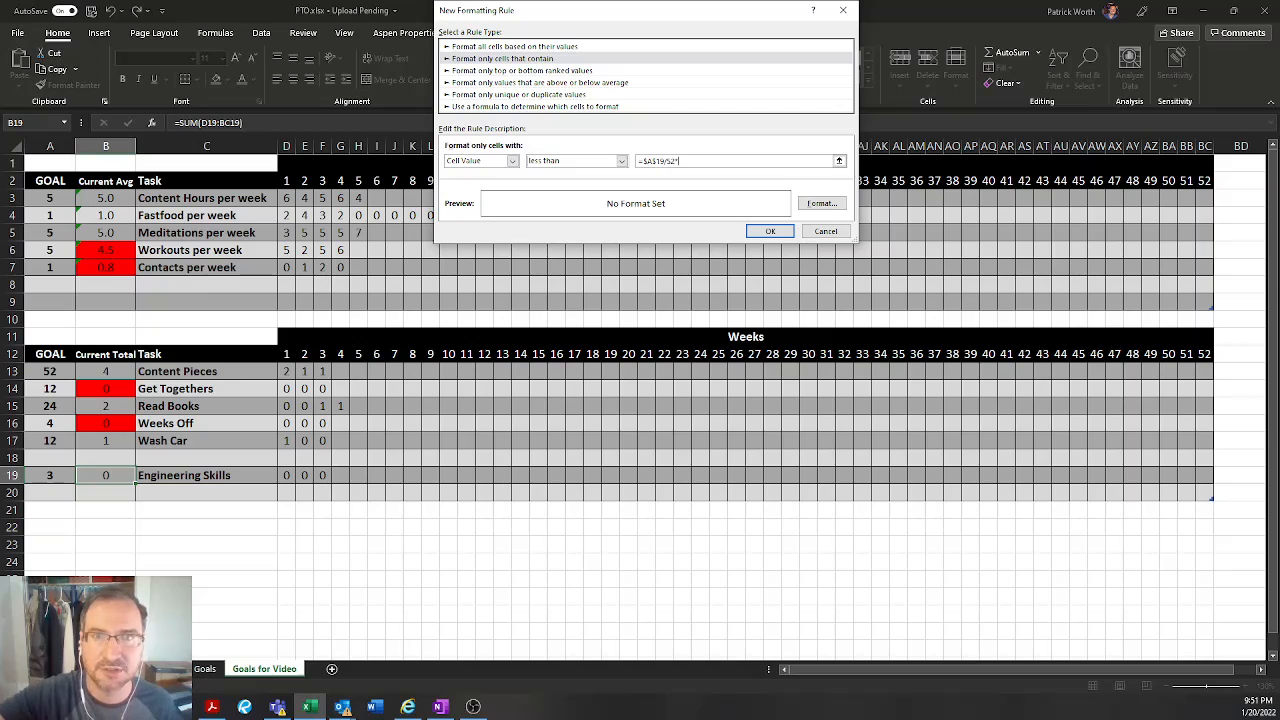
text(*COUN)
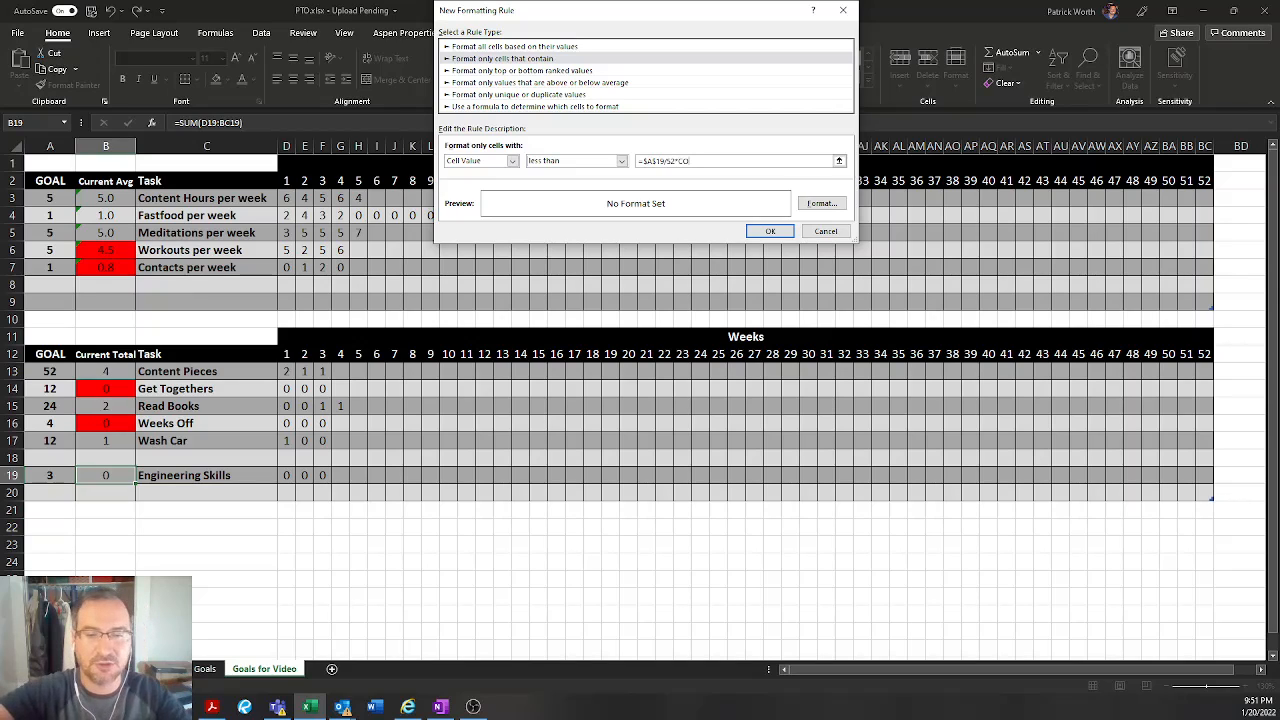
text(TA()
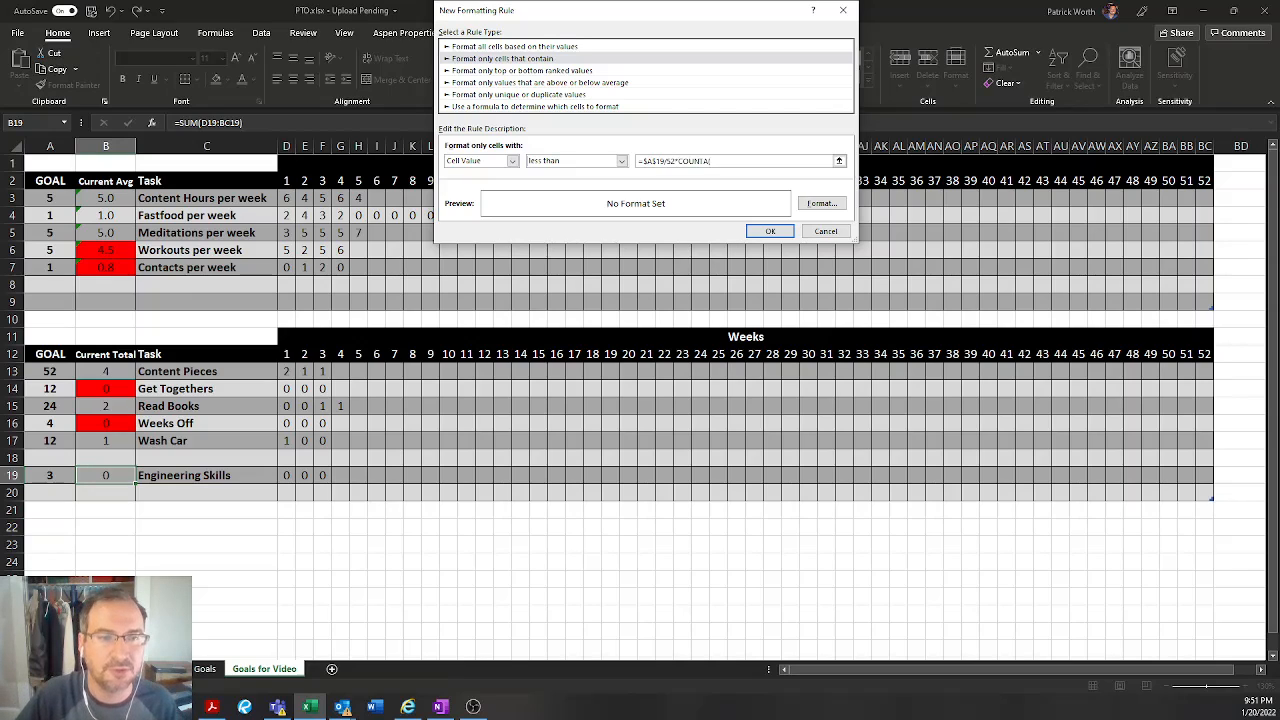
drag(287, 475, 1207, 481)
key(Return)
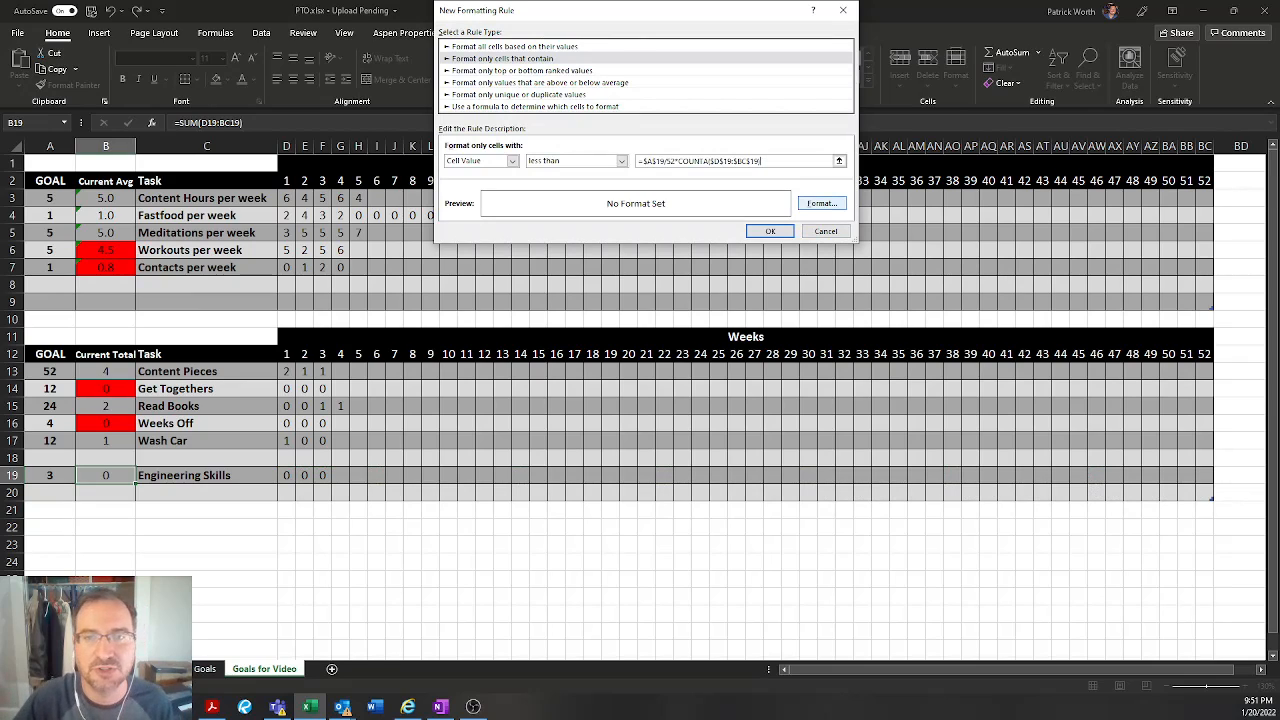
Give the rule a red background fill and apply it to the Engineering Skills total.
click(822, 203)
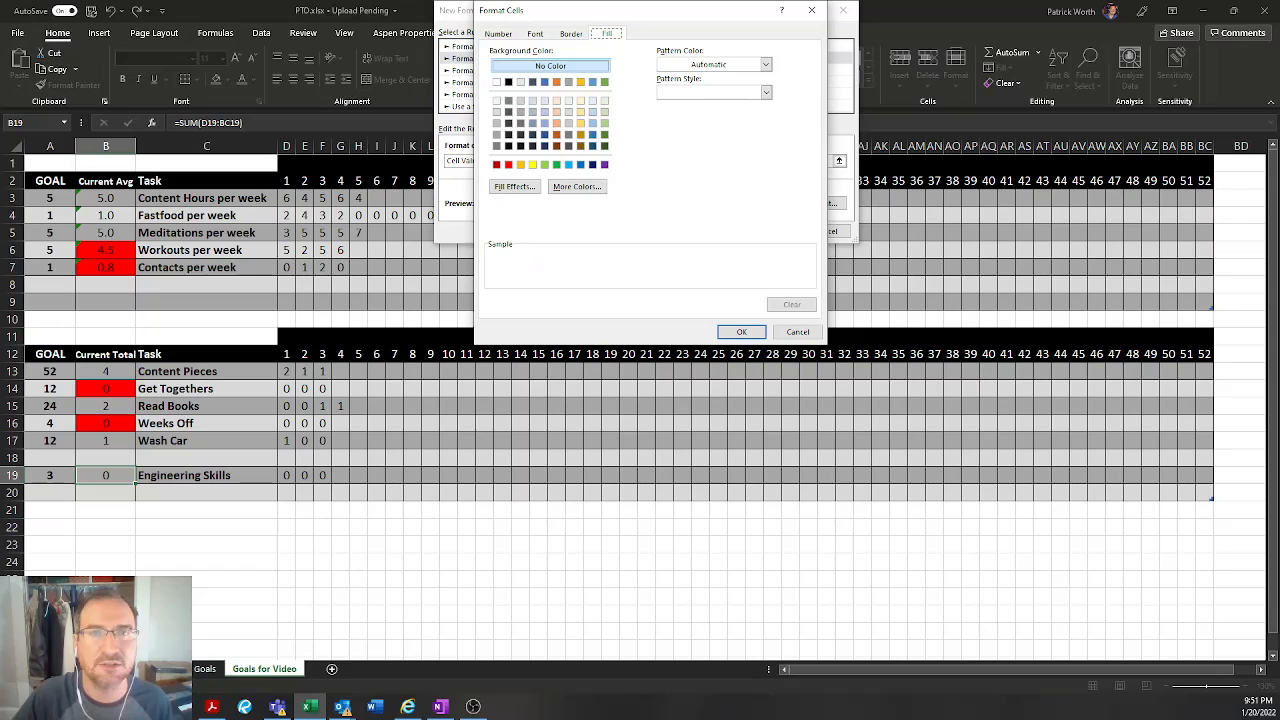
click(508, 165)
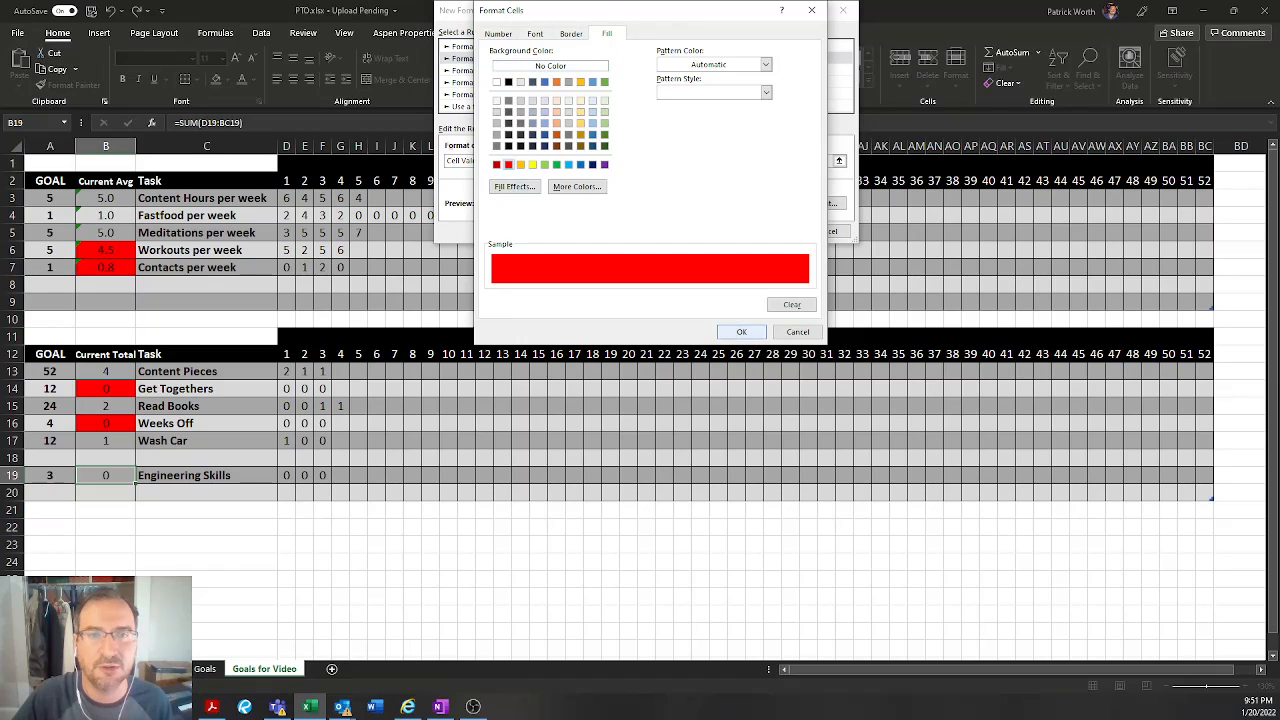
key(Return)
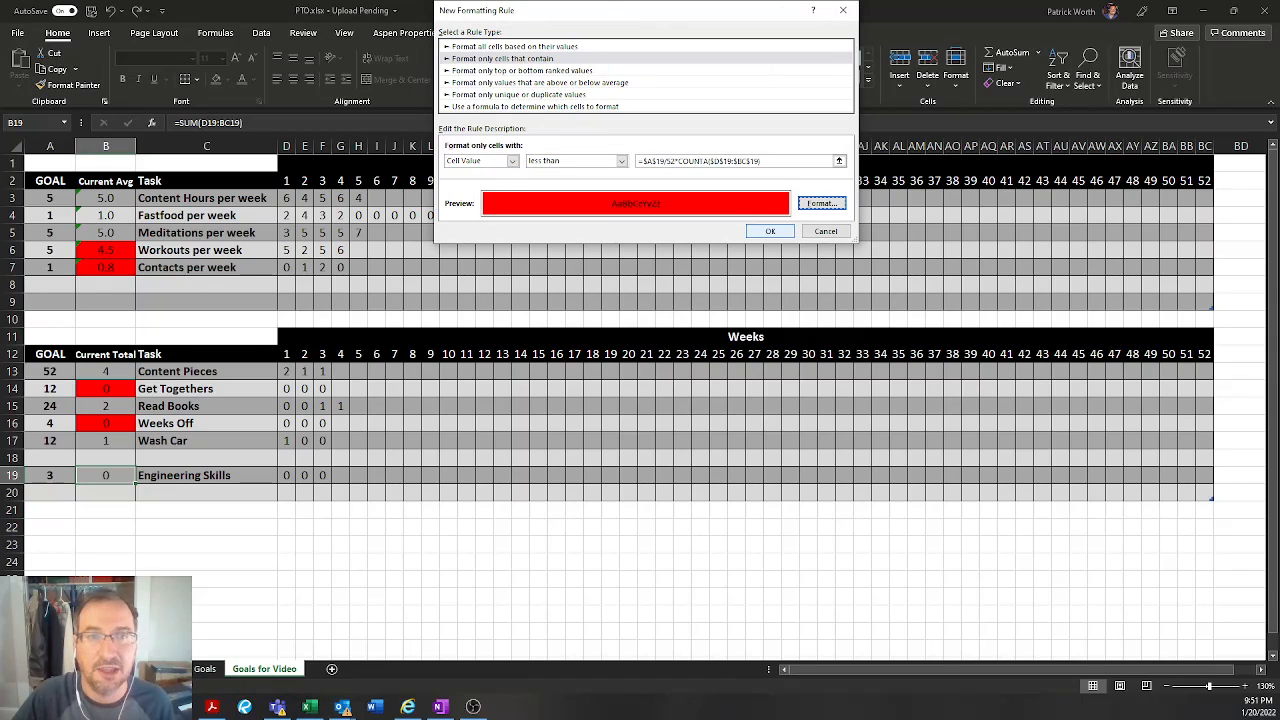
key(Return)
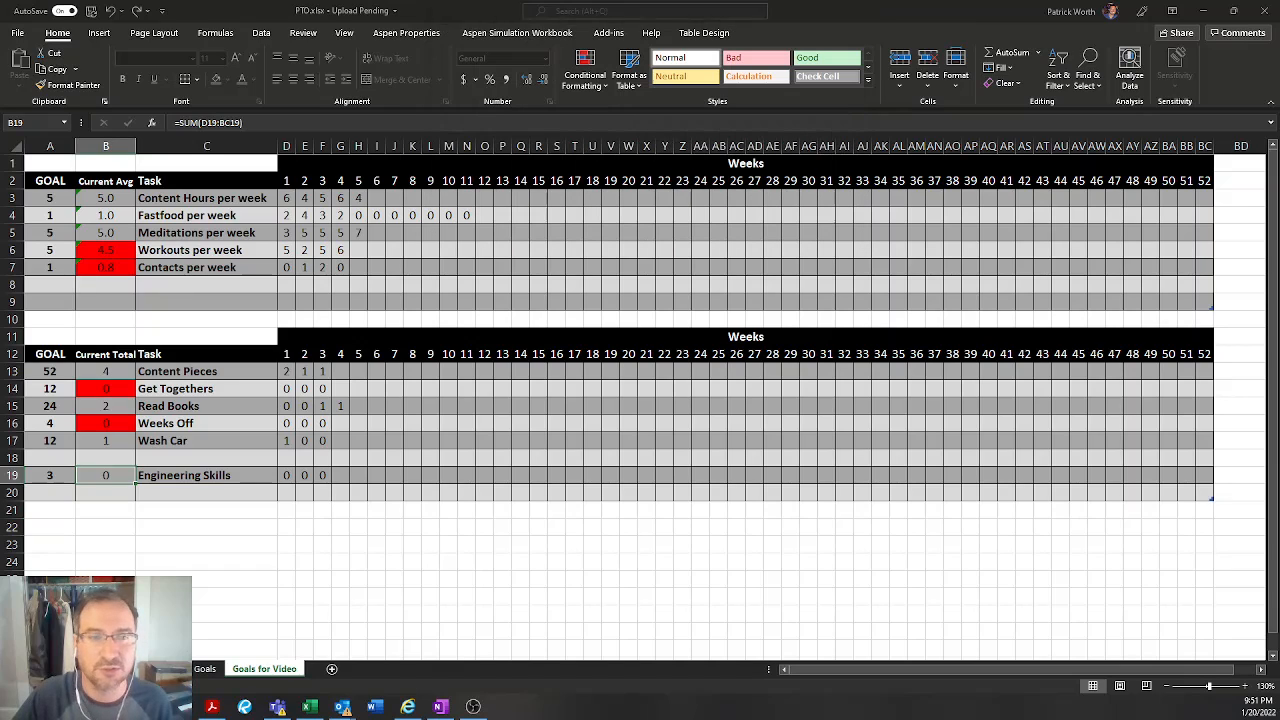
Test a 1 for Engineering Skills in week 4, and clear that entry again.
click(345, 478)
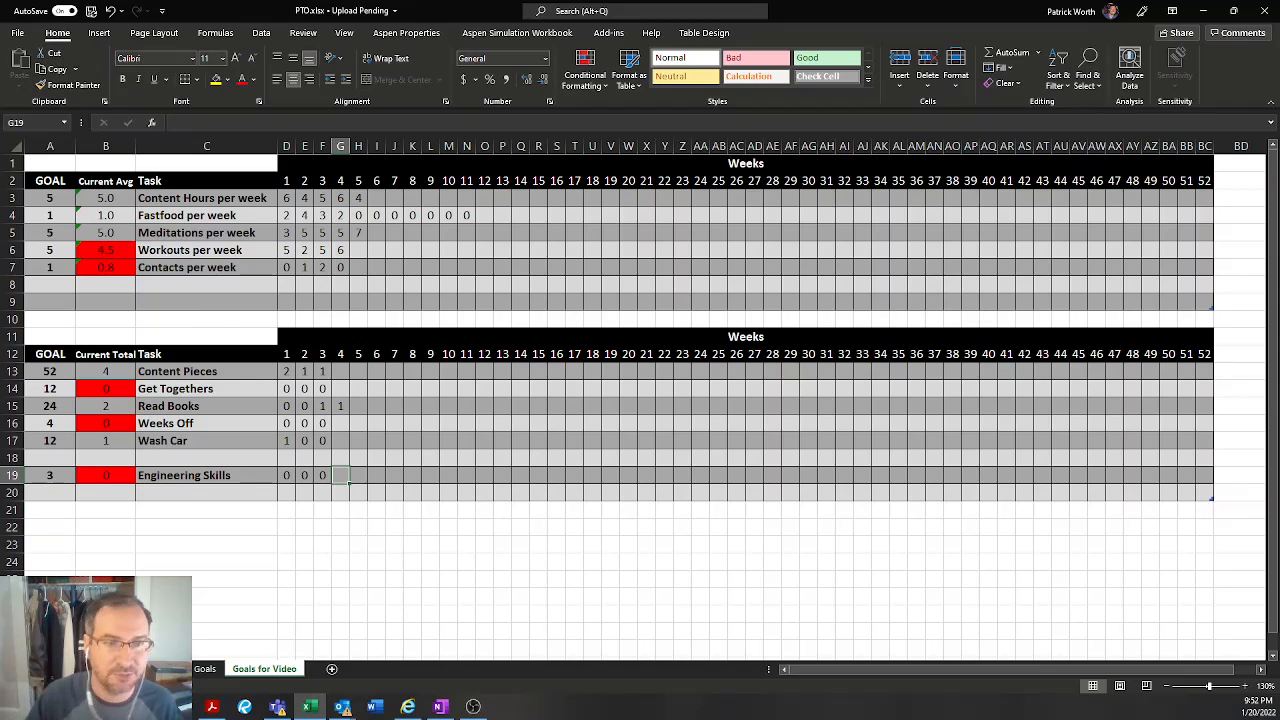
text(1)
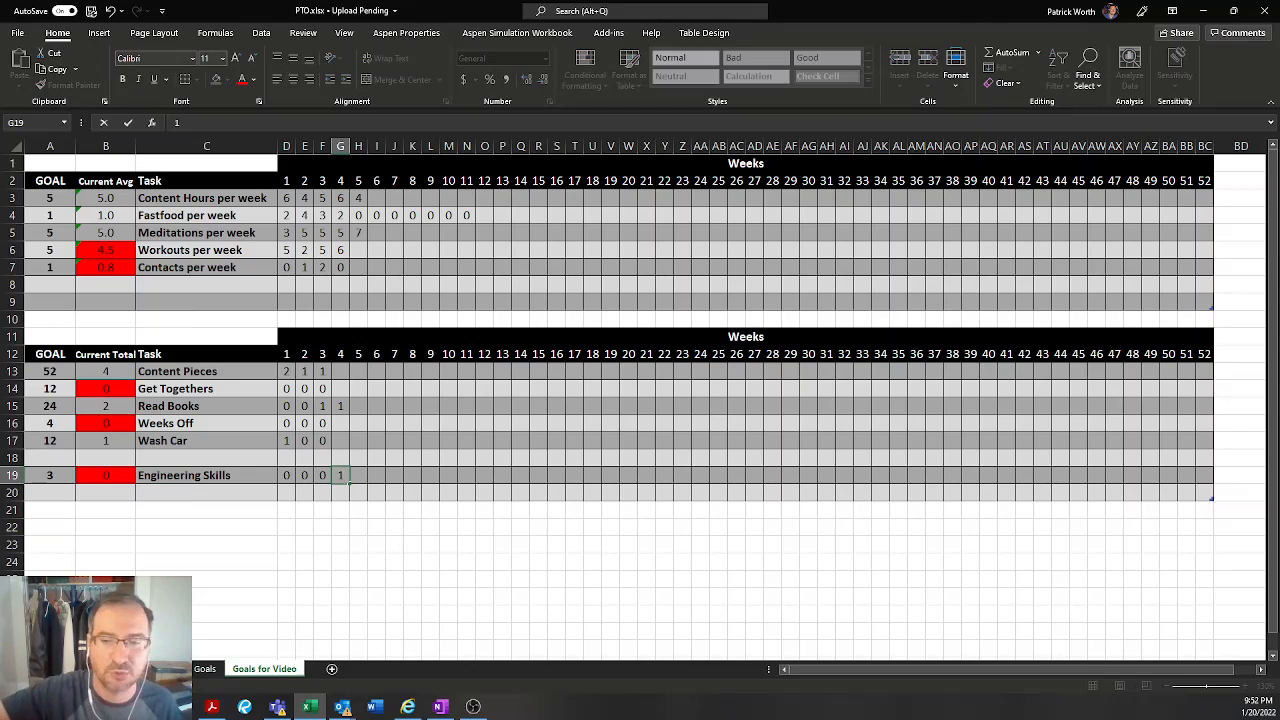
key(Tab)
click(340, 475)
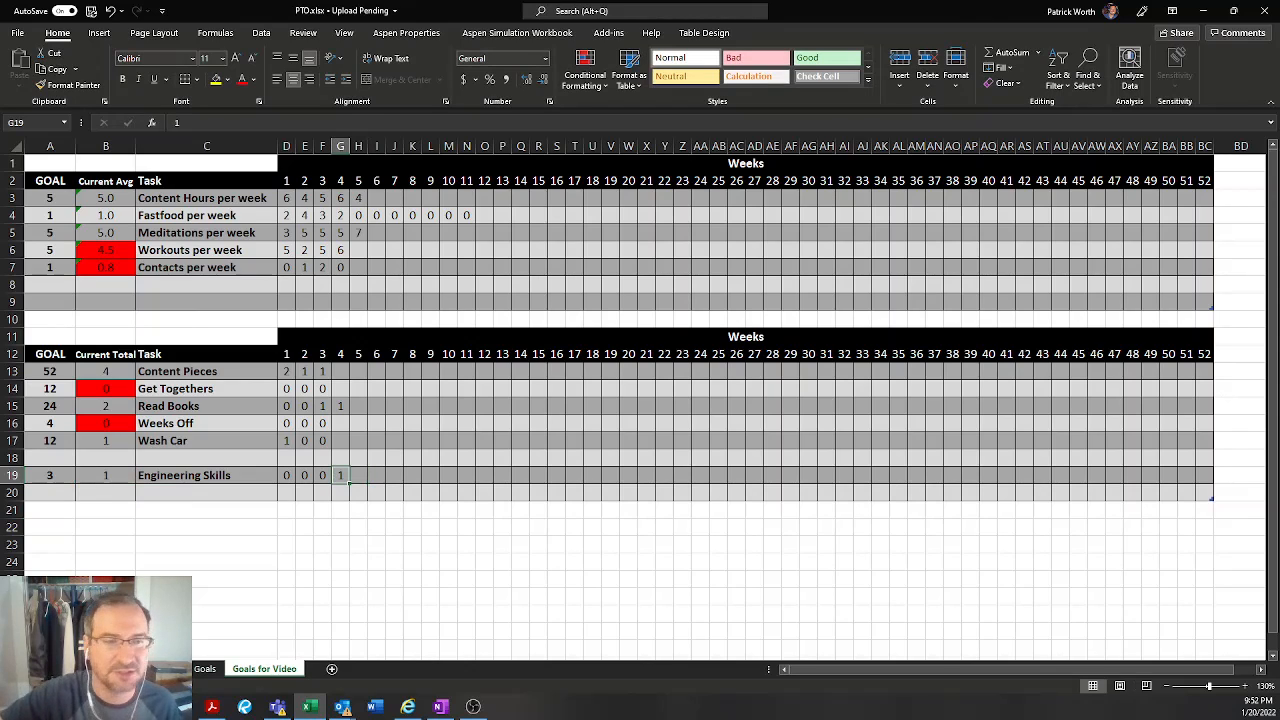
key(Delete)
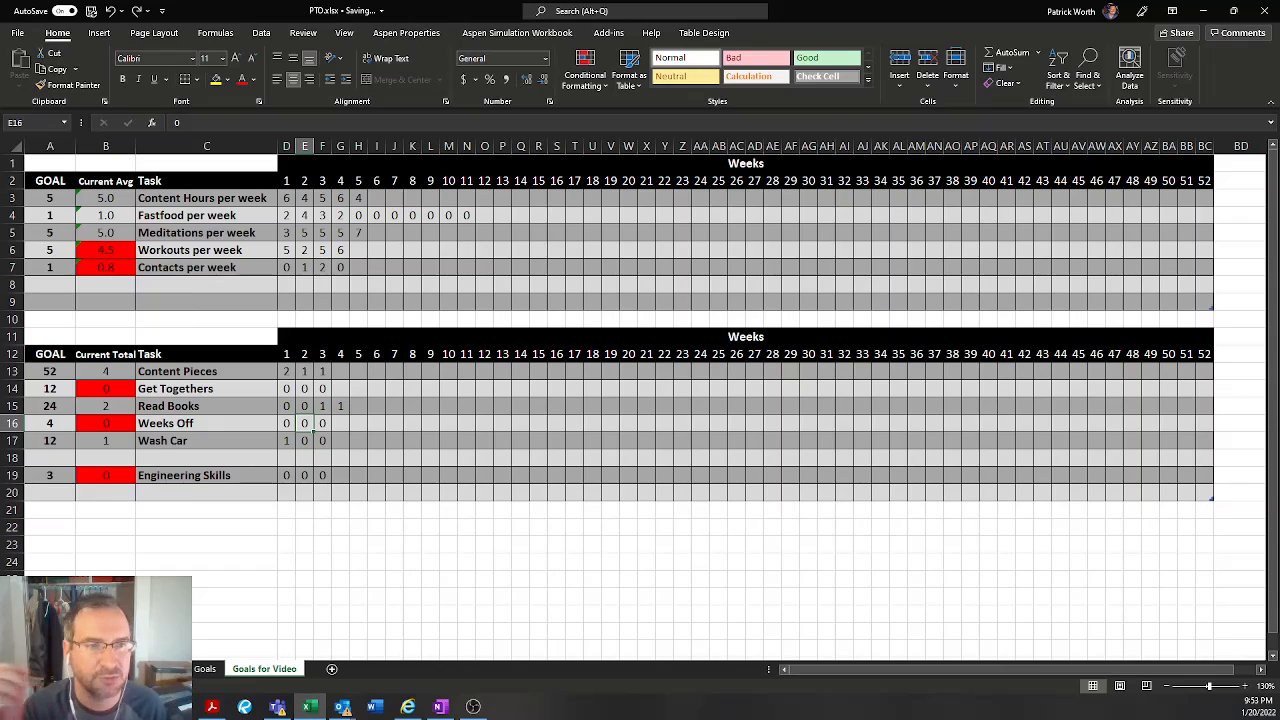
Enter 0 for Read Books in week 3 to test its conditional formatting.
key(Up)
key(Right)
text(0)
key(Return)
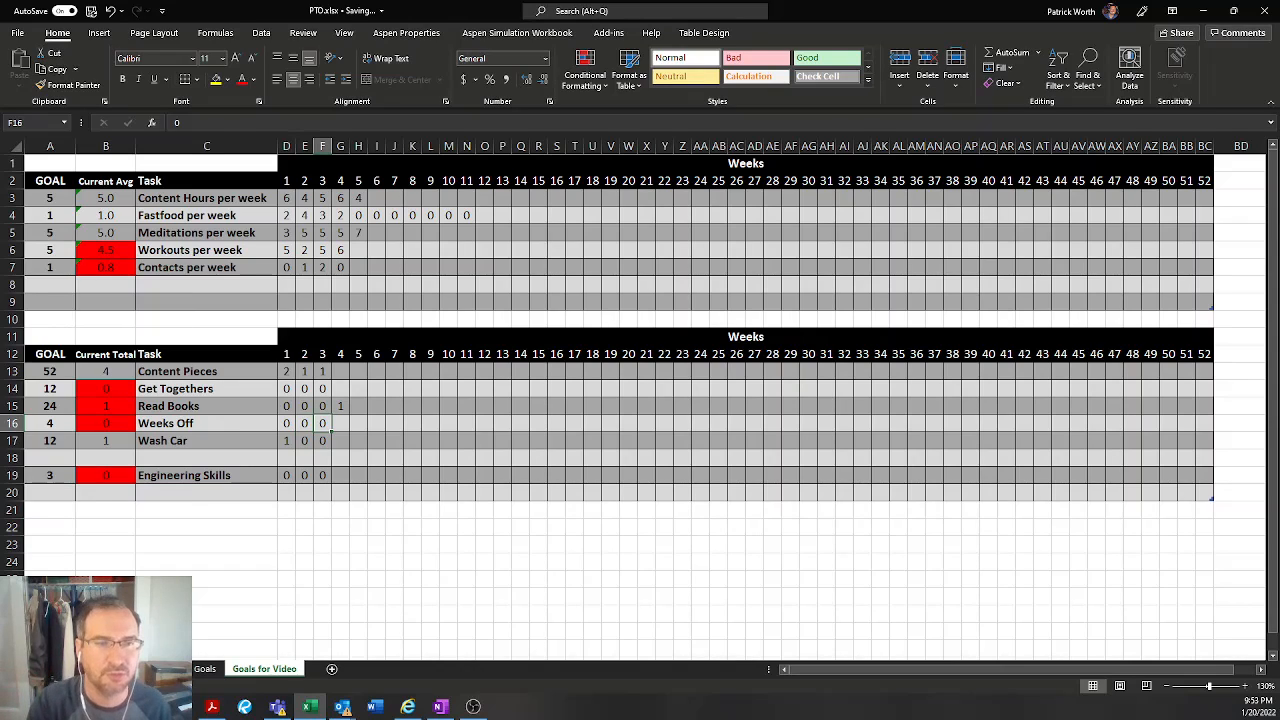
key(Up)
key(Left)
key(Right)
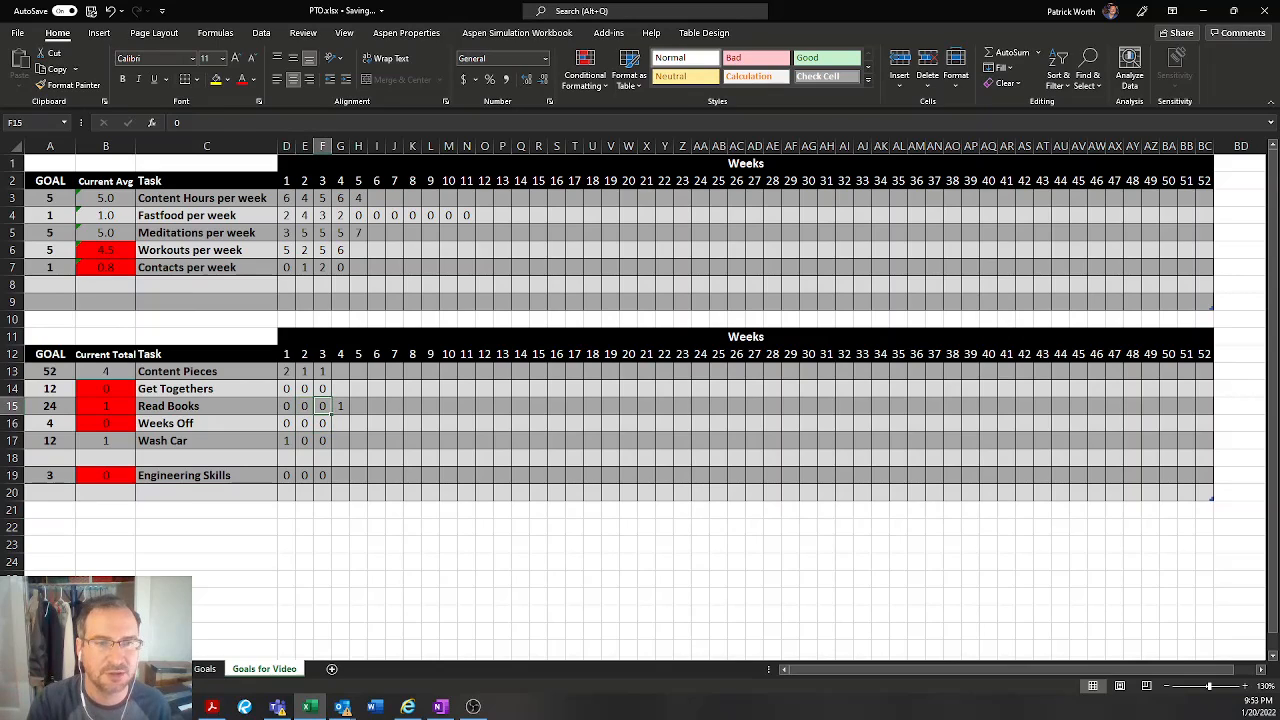
text(0)
key(Return)
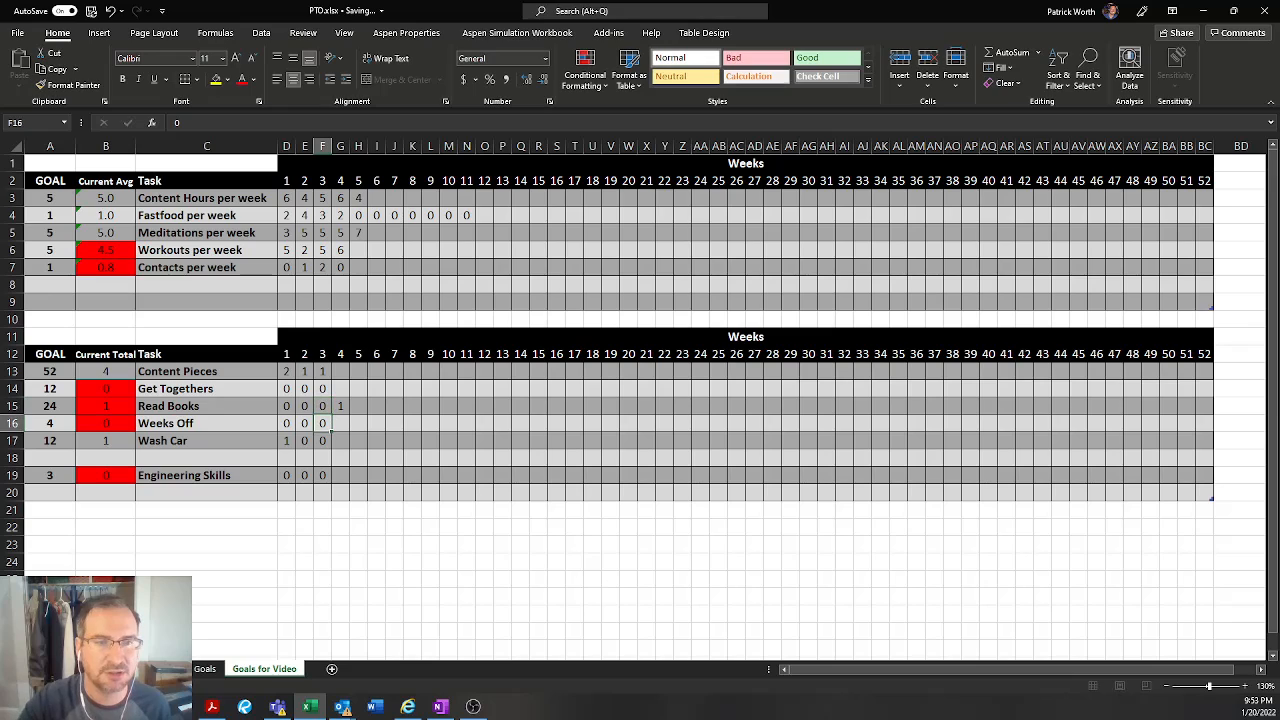
Examine the Read Books entries across weeks 1 to 4.
key(Up)
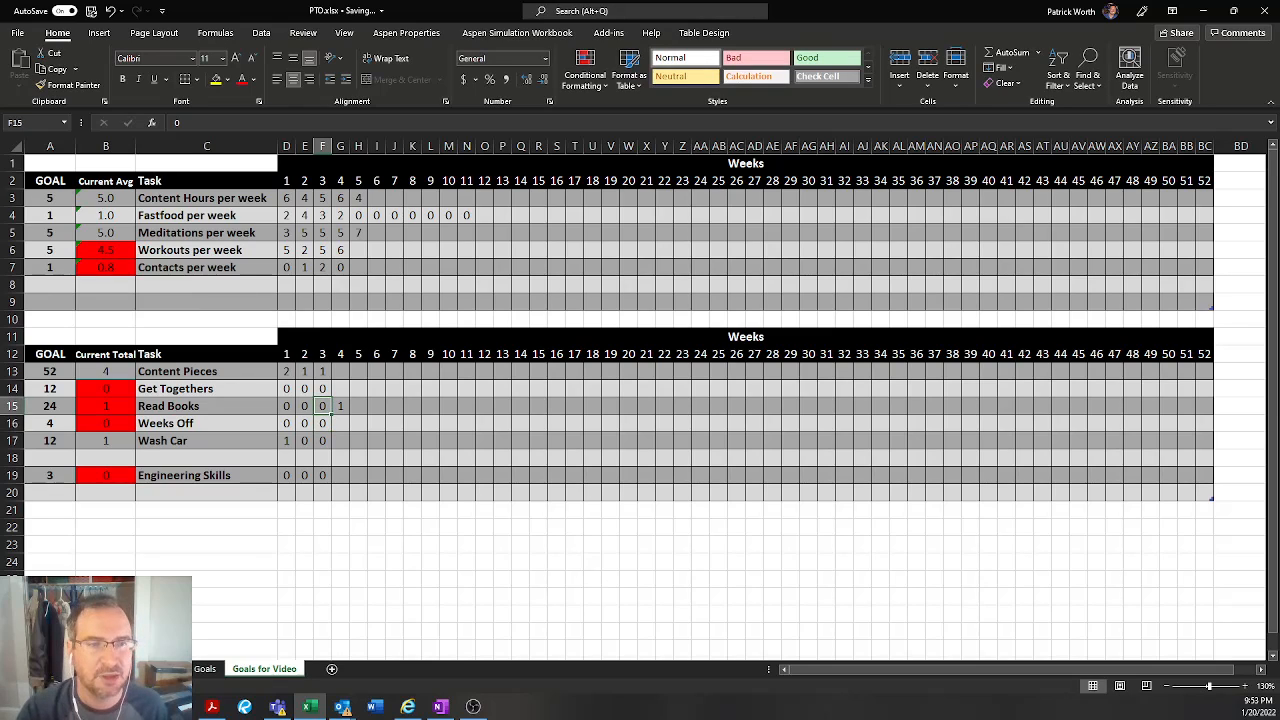
key(Left)
key(Left)
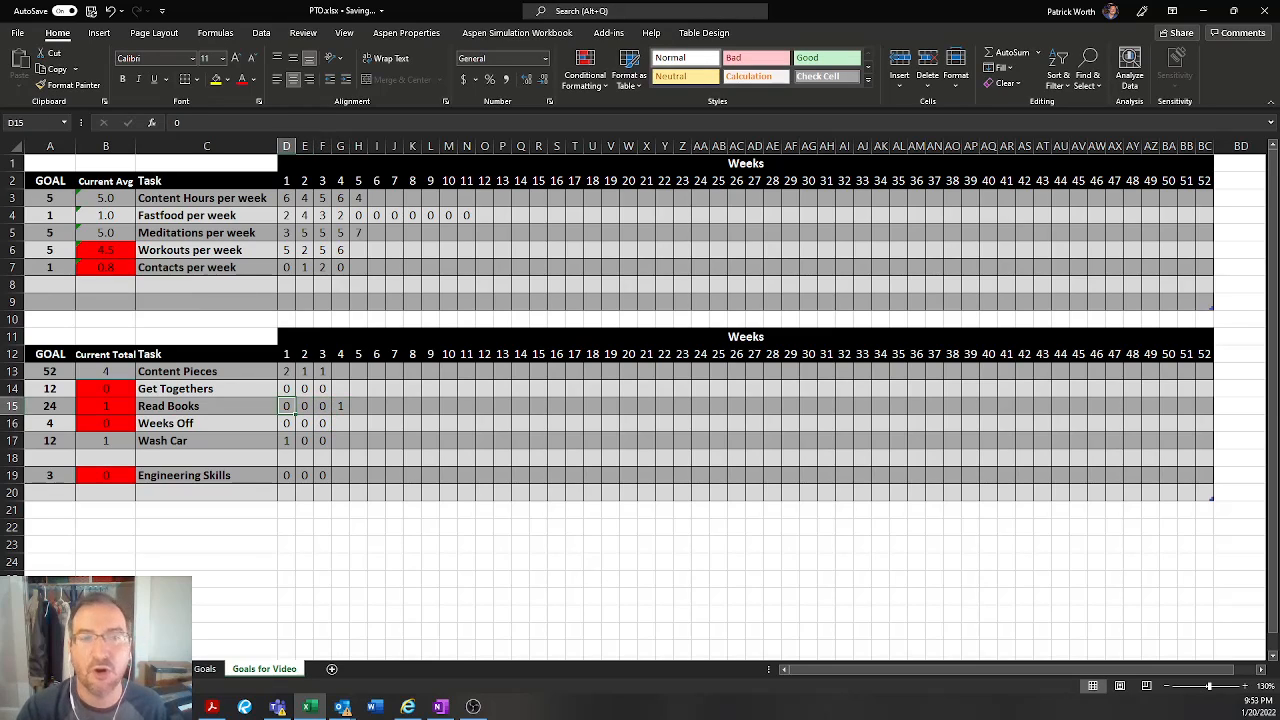
key(Right)
key(Right)
key(Right)
key(Left)
key(Left)
key(Left)
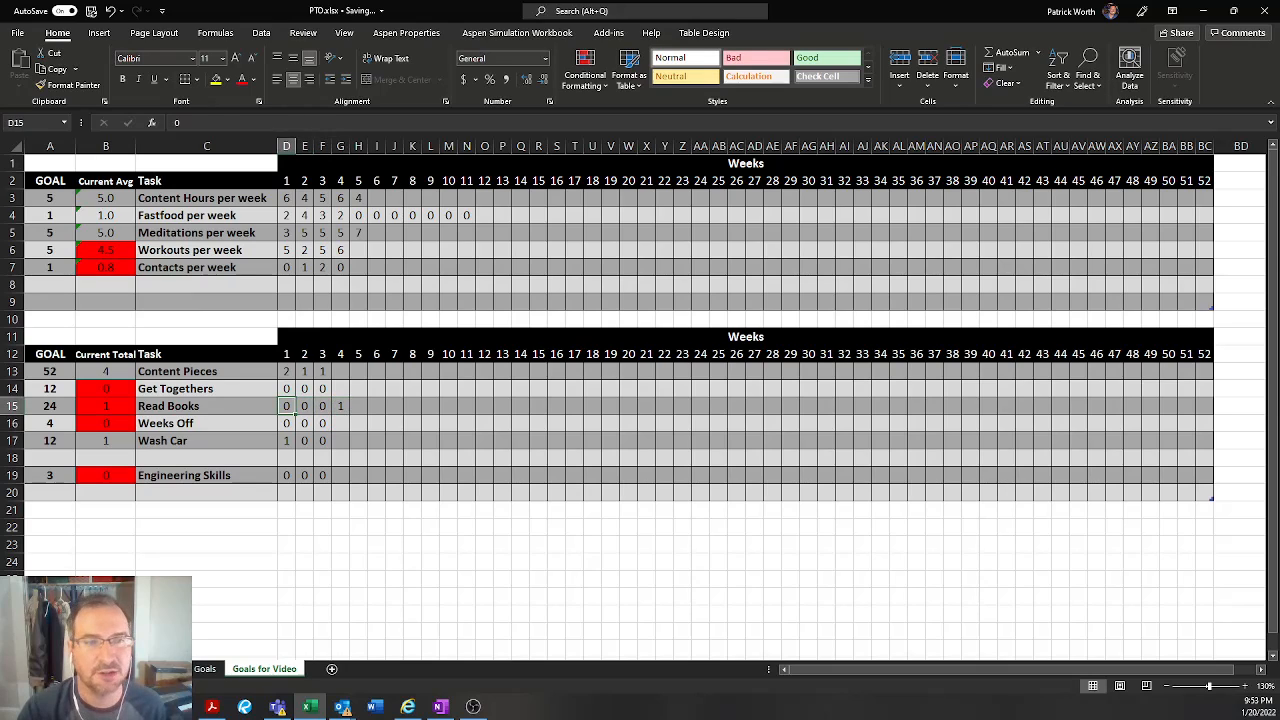
key(Left)
key(Right)
key(Right)
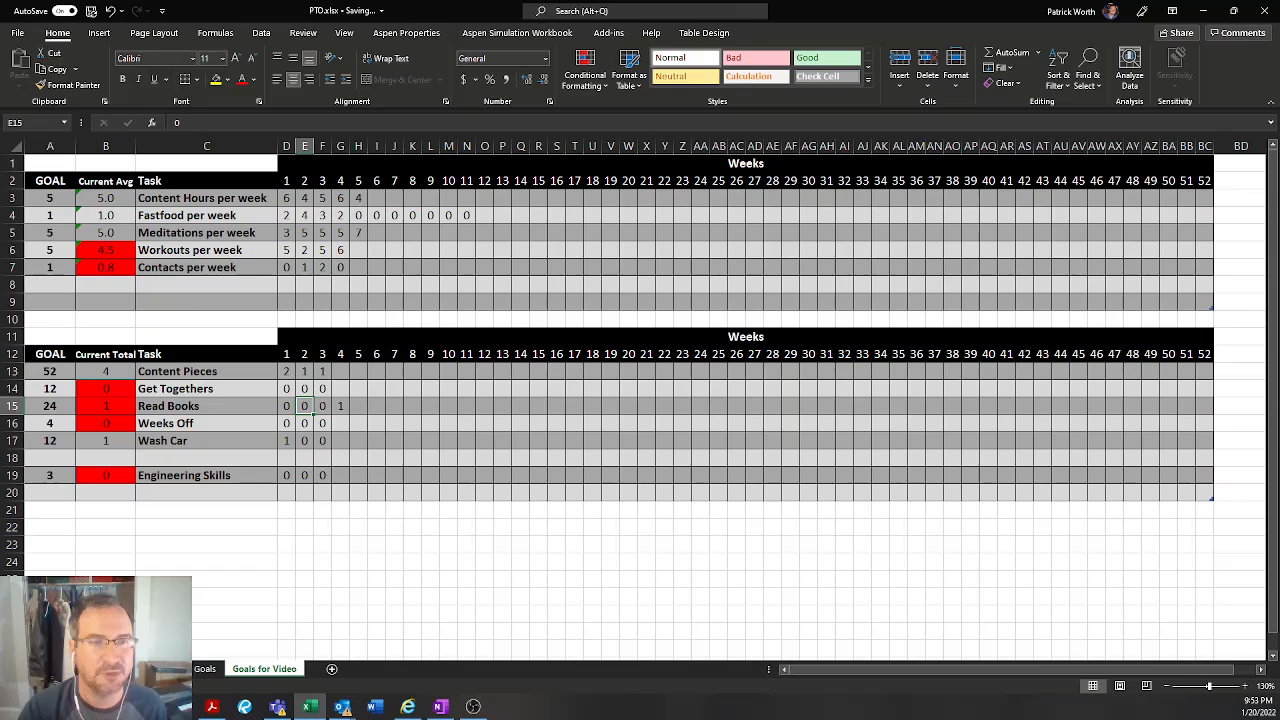
key(Right)
key(Right)
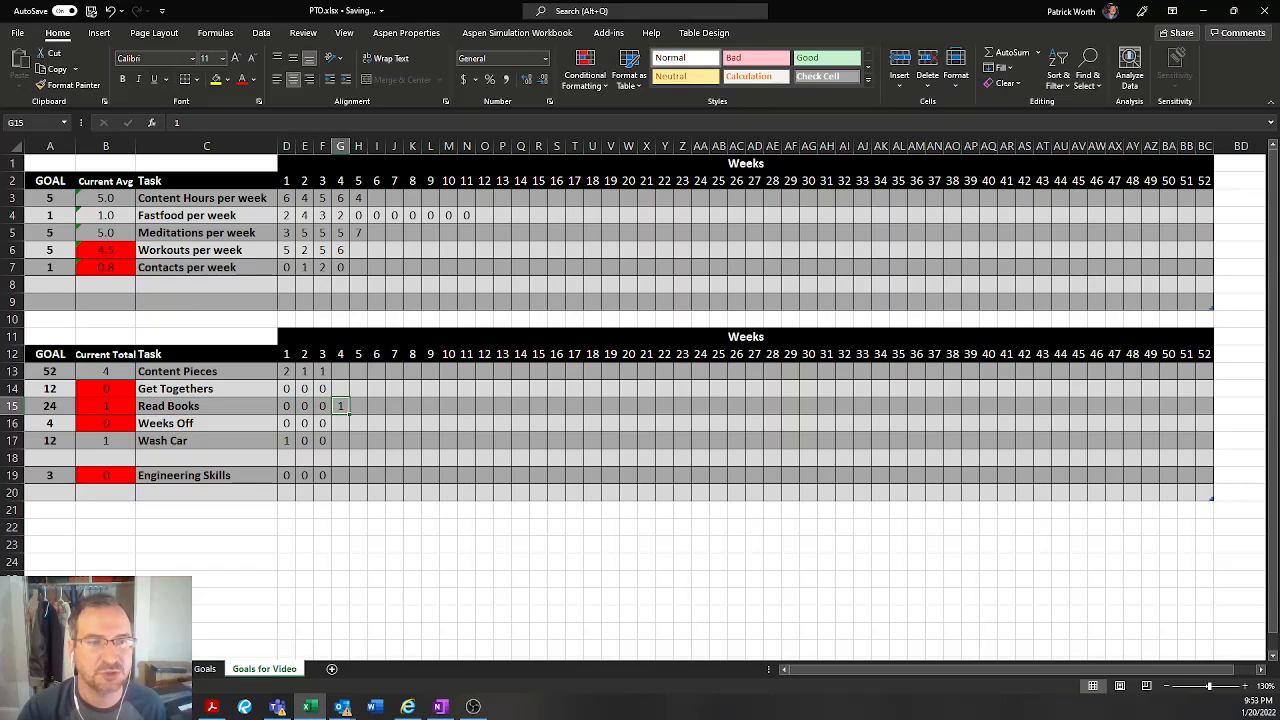
Set Read Books in week 3 to 1 and back to 0 to compare the conditional formatting.
key(Left)
text(1)
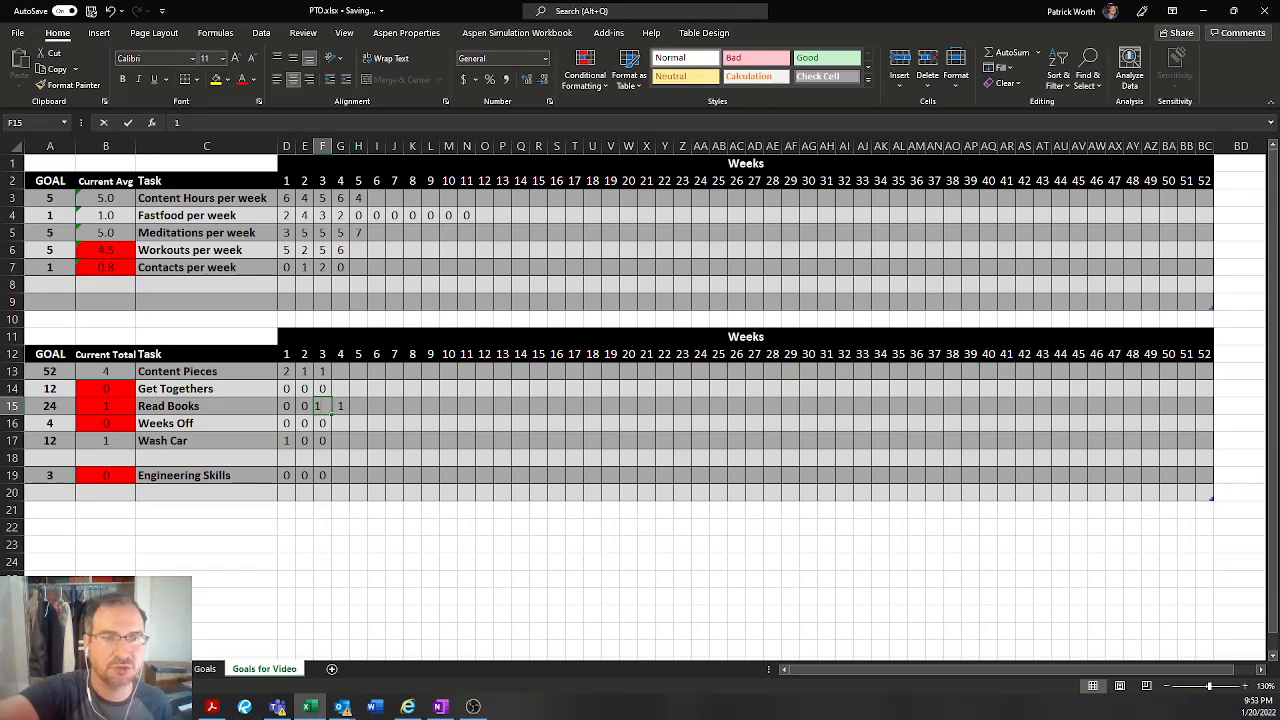
key(Return)
key(Up)
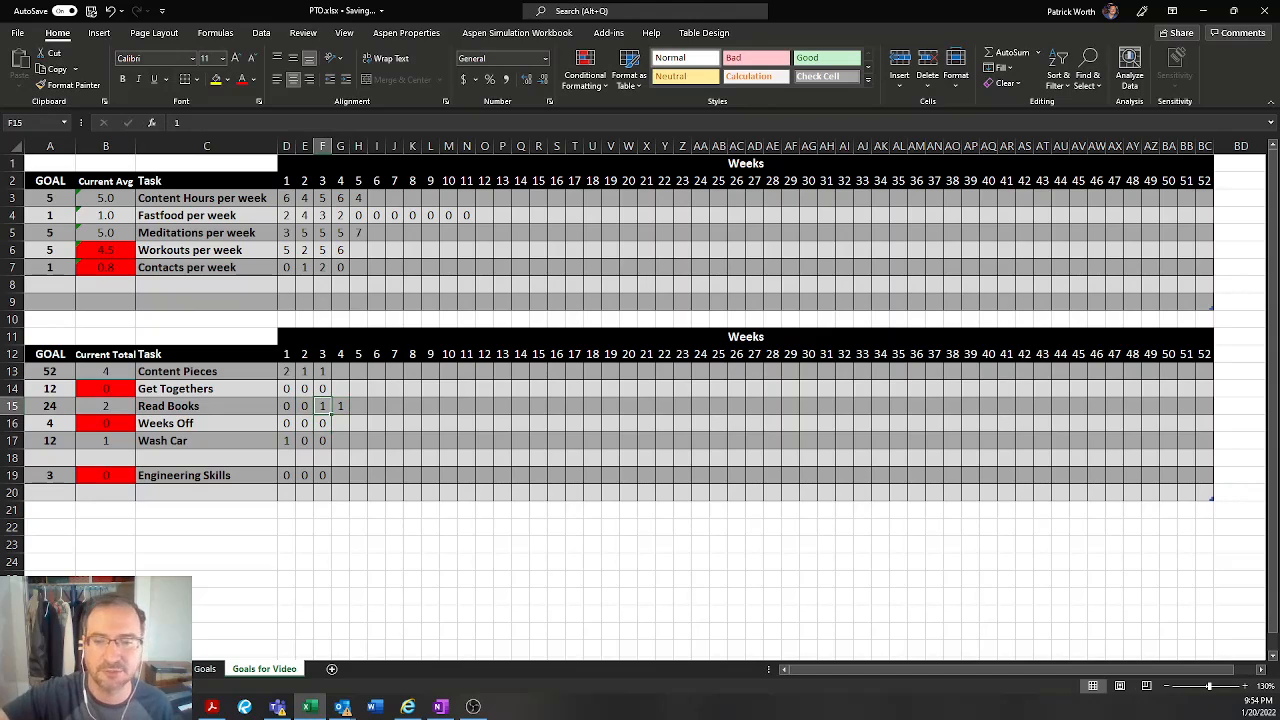
text(0)
key(Return)
key(Up)
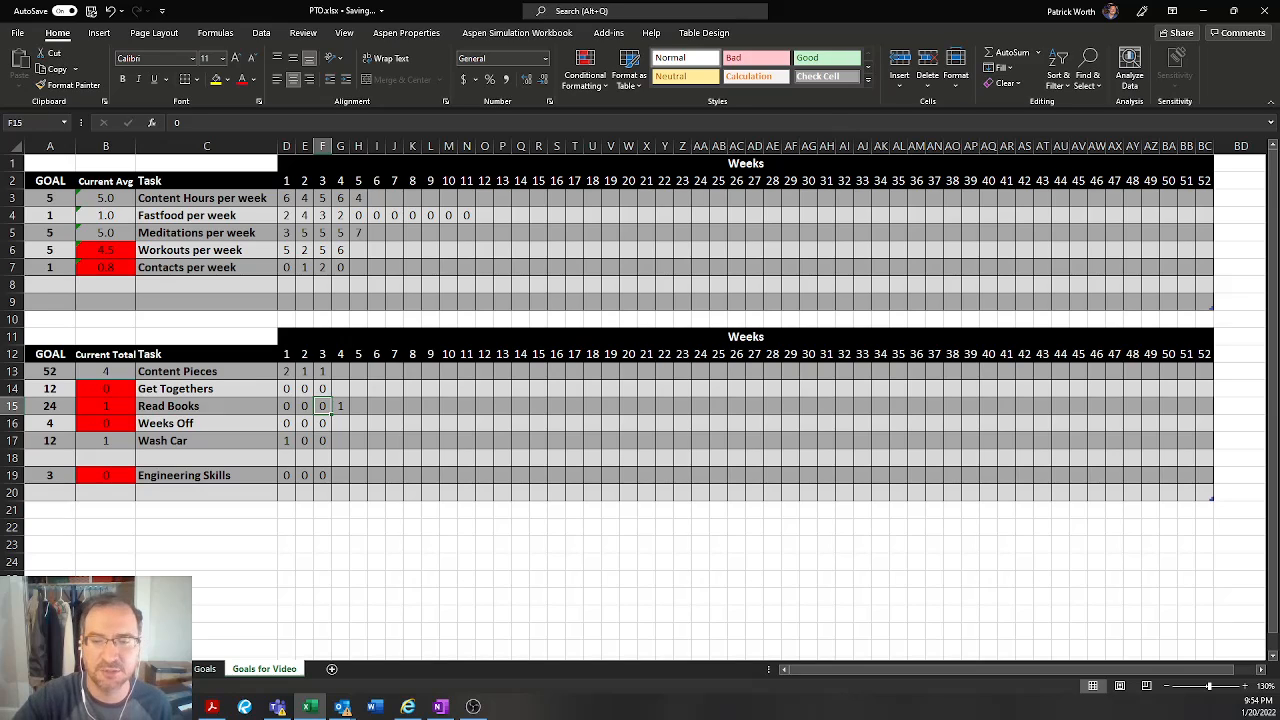
Clear the Read Books entries in weeks 3, 2 and 1.
key(Delete)
key(Left)
key(Delete)
key(Left)
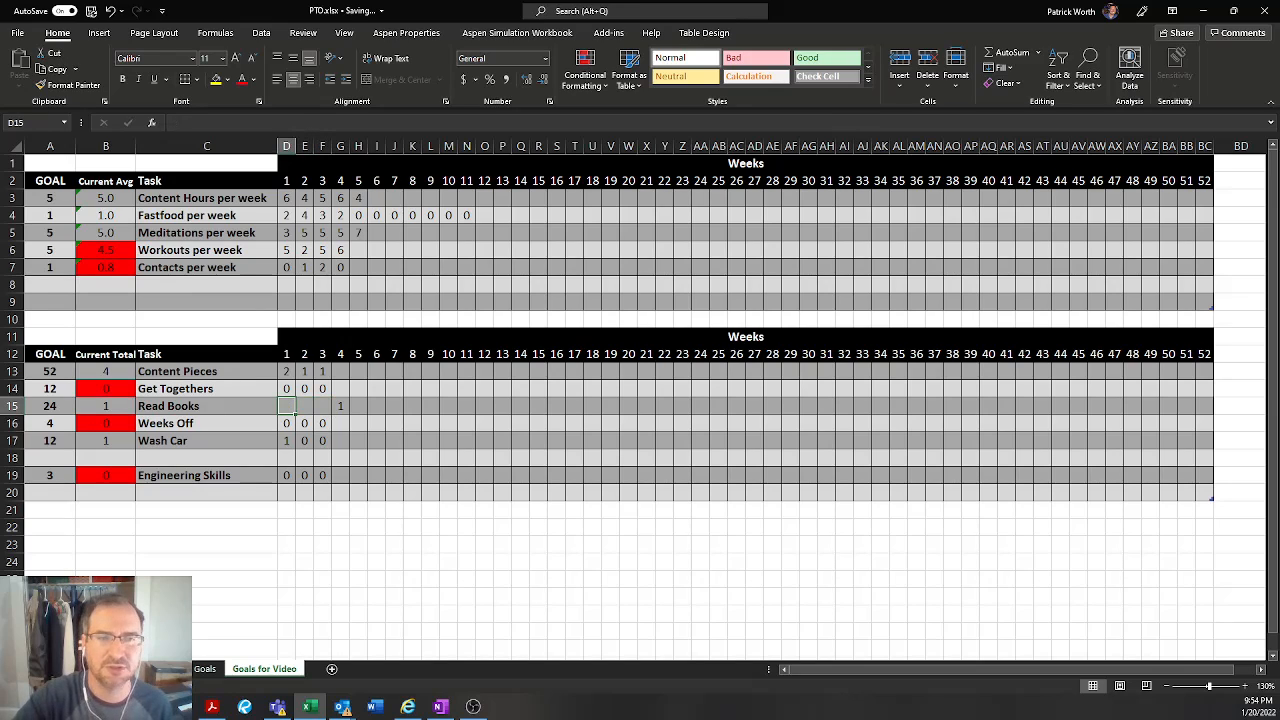
key(Up)
key(Down)
key(Down)
key(Right)
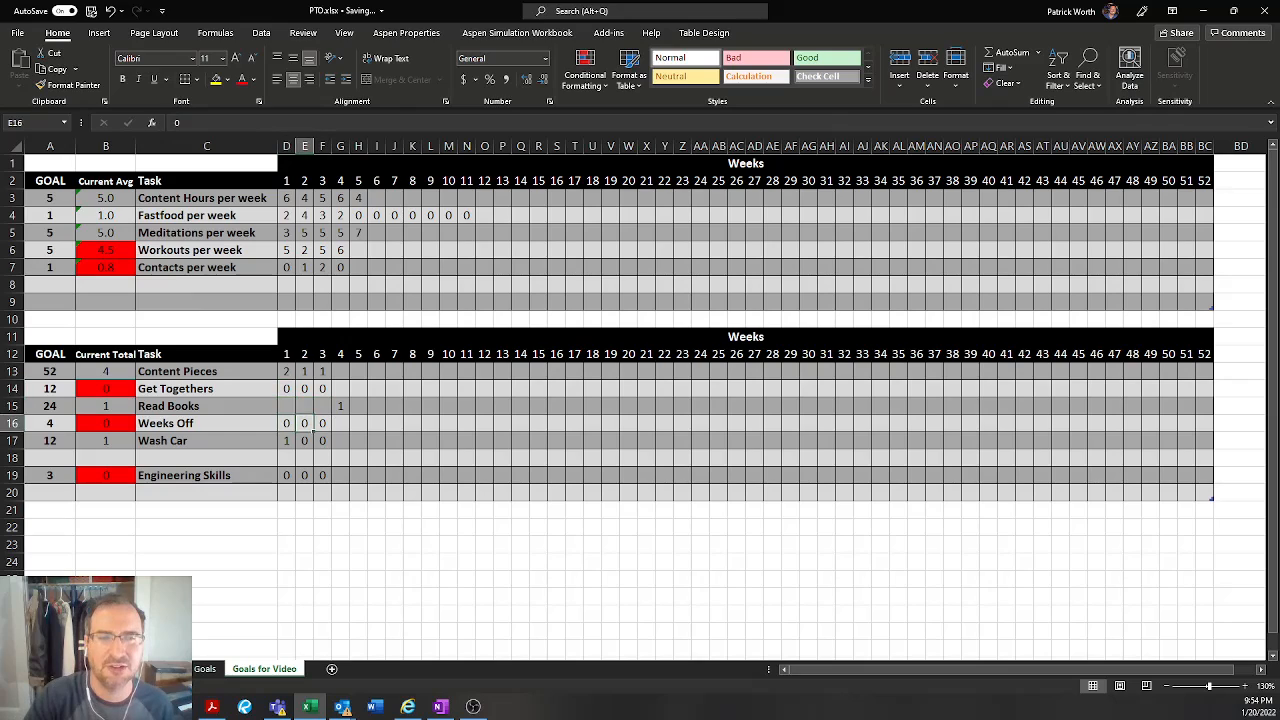
key(Up)
key(Up)
key(Right)
key(Down)
key(Right)
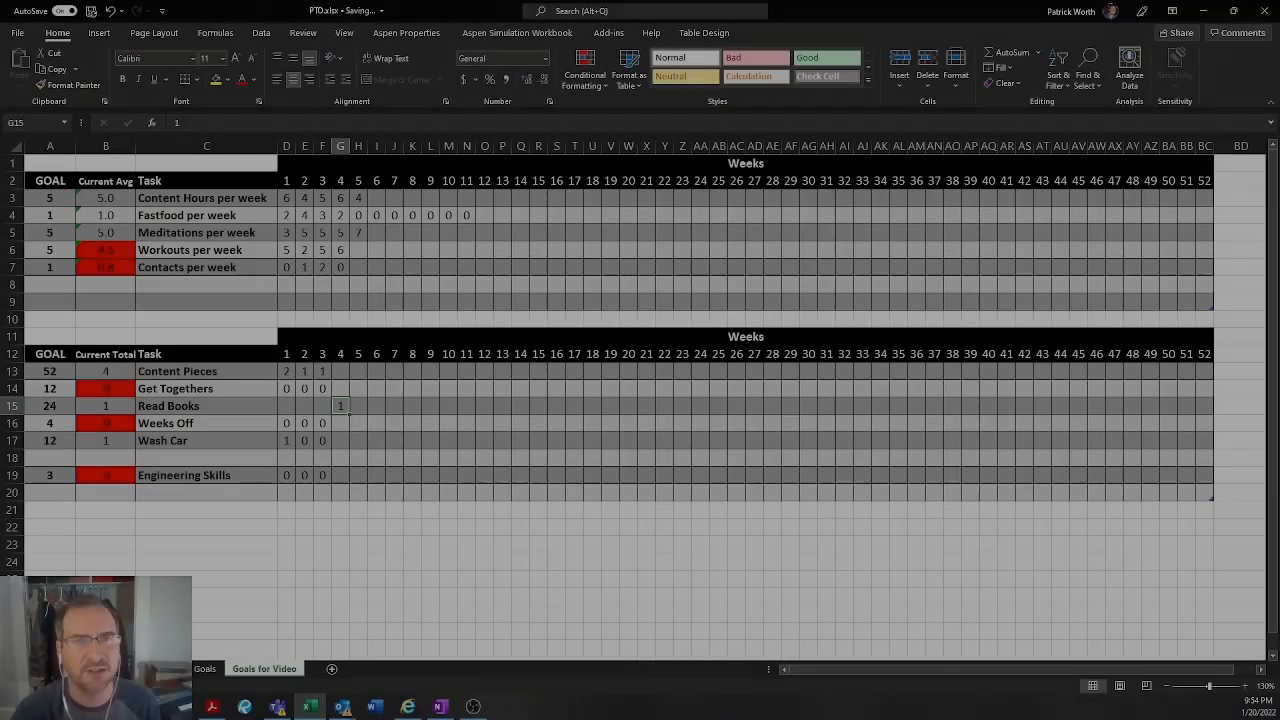
Enter 0 for Read Books in weeks 3, 2 and 1.
key(Left)
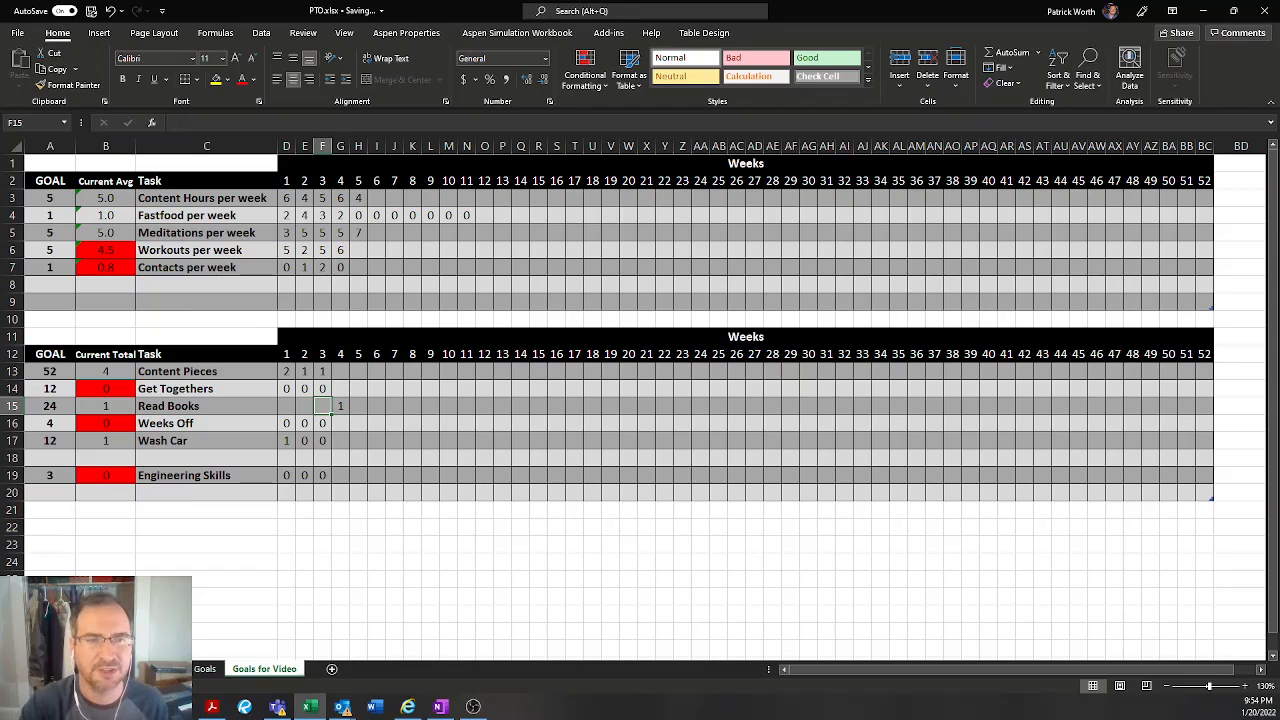
text(0)
key(Left)
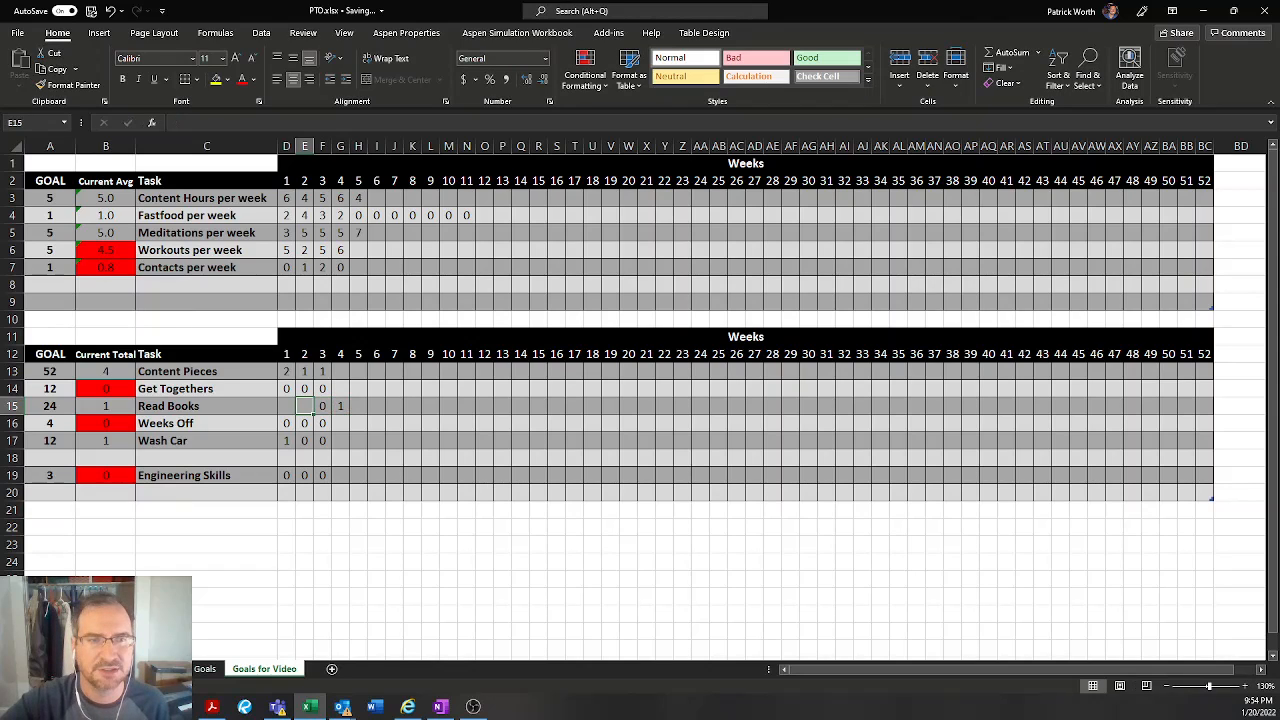
text(0)
key(Left)
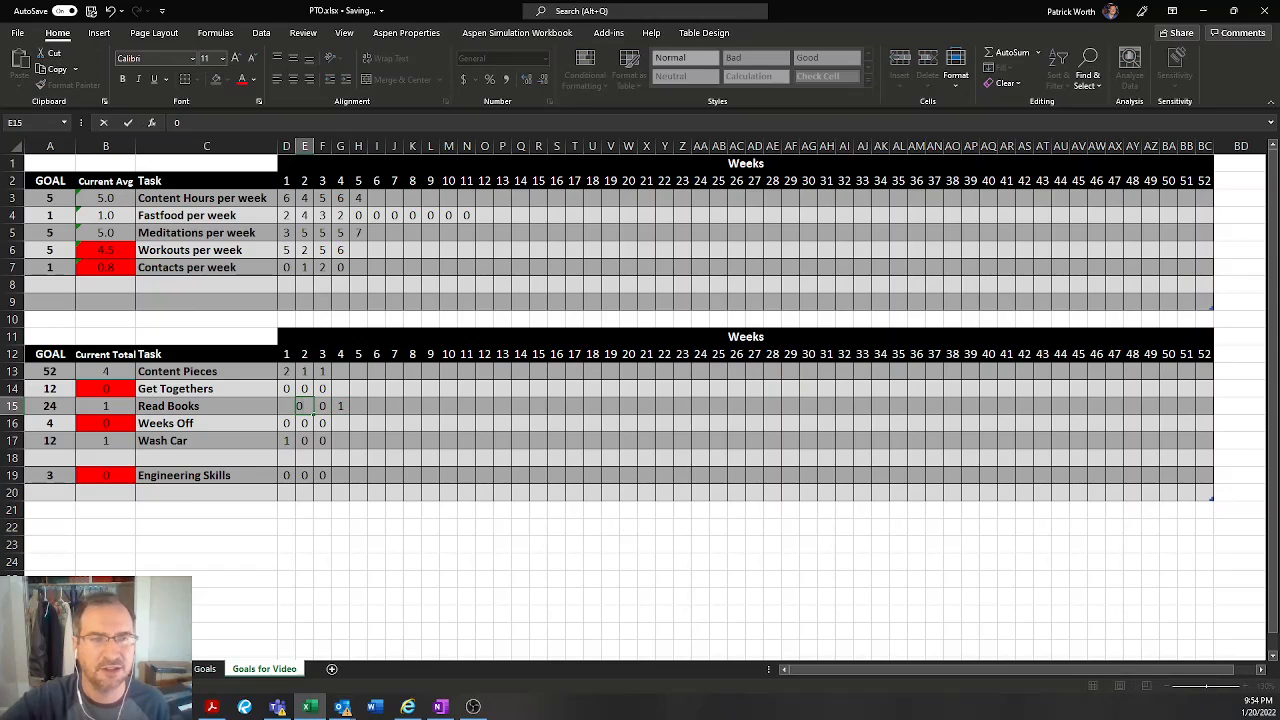
text(0)
key(Return)
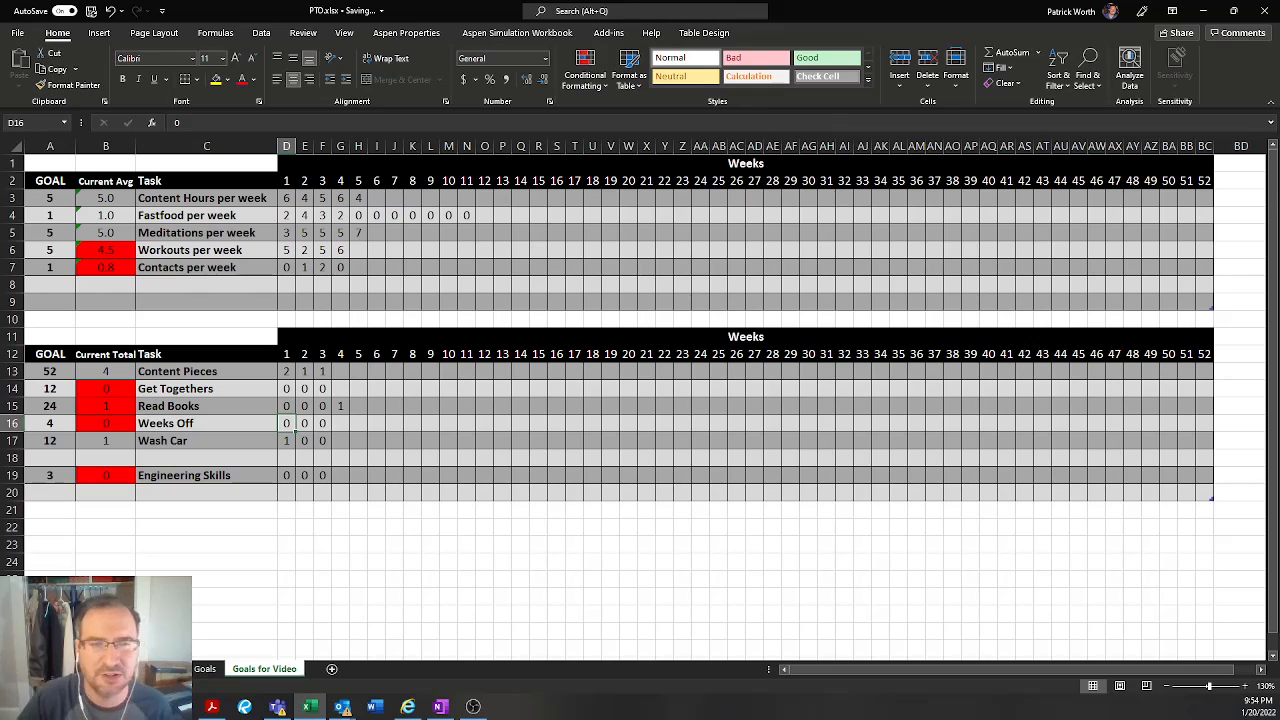
Edit the Wash Car total's conditional formatting rule to divide the goal by 48 in its less-than formula.
click(359, 441)
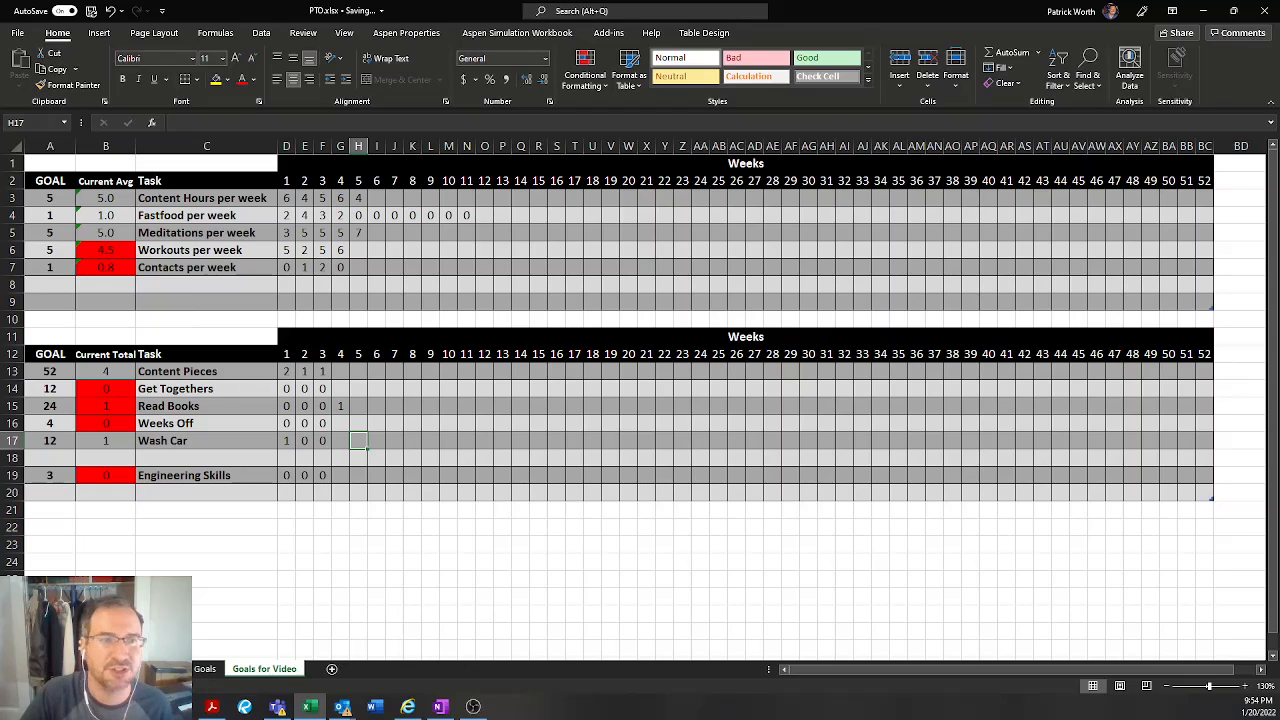
click(105, 441)
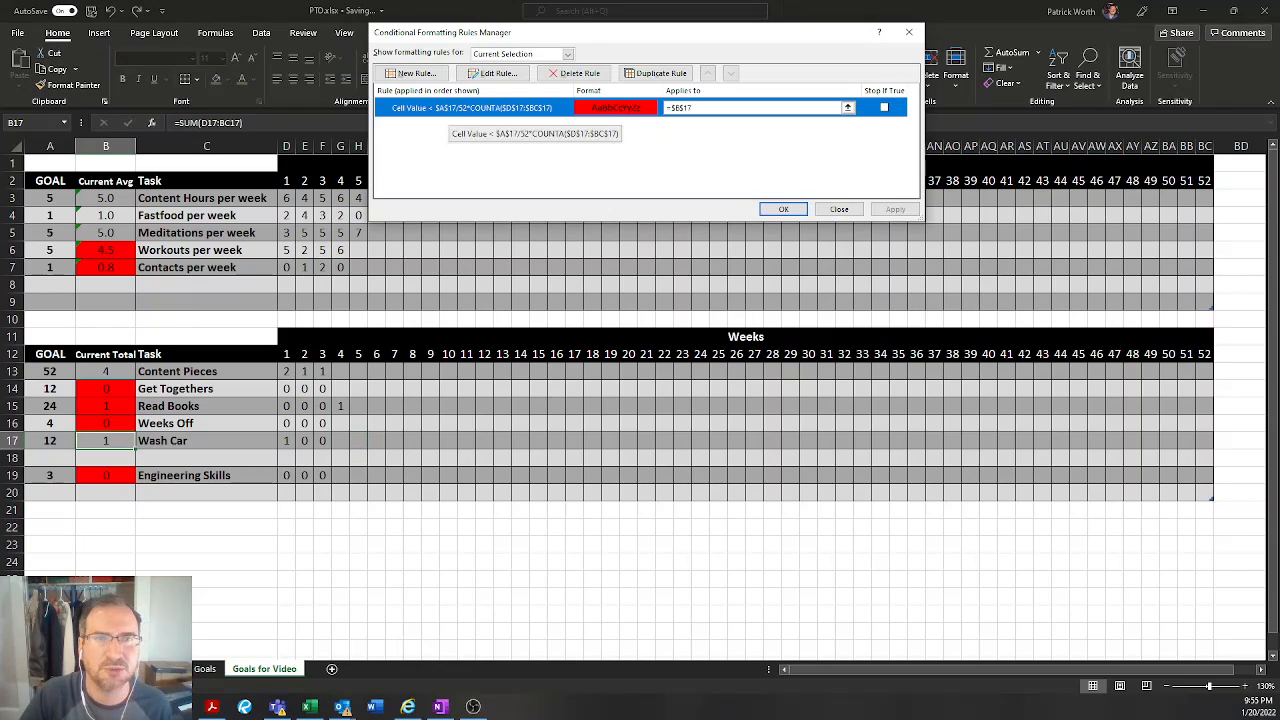
double_click(450, 108)
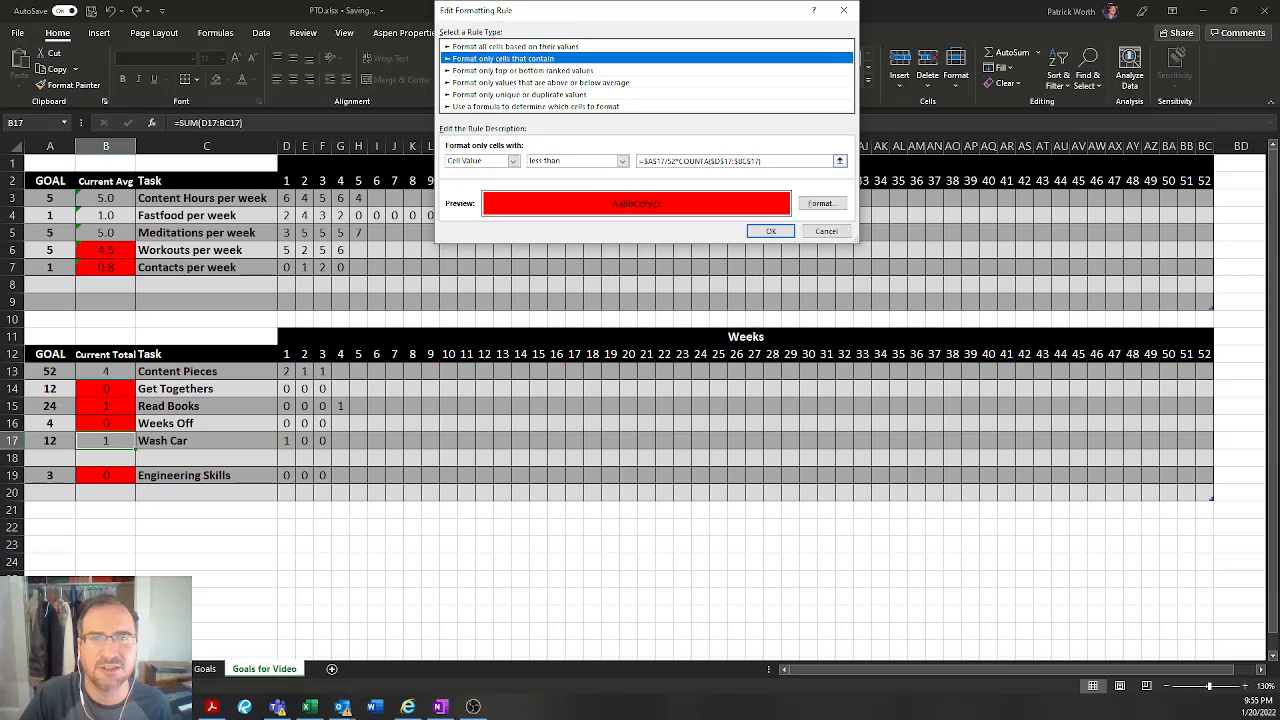
click(770, 161)
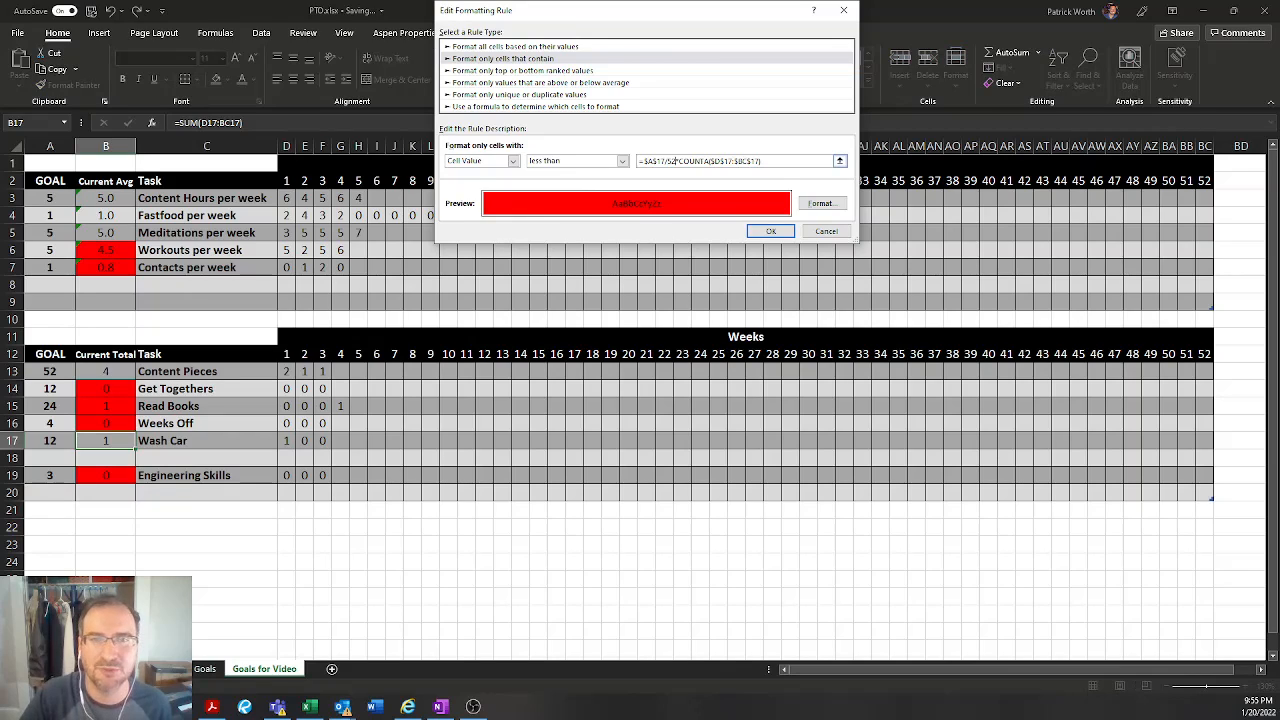
key(BackSpace)
key(BackSpace)
text(4)
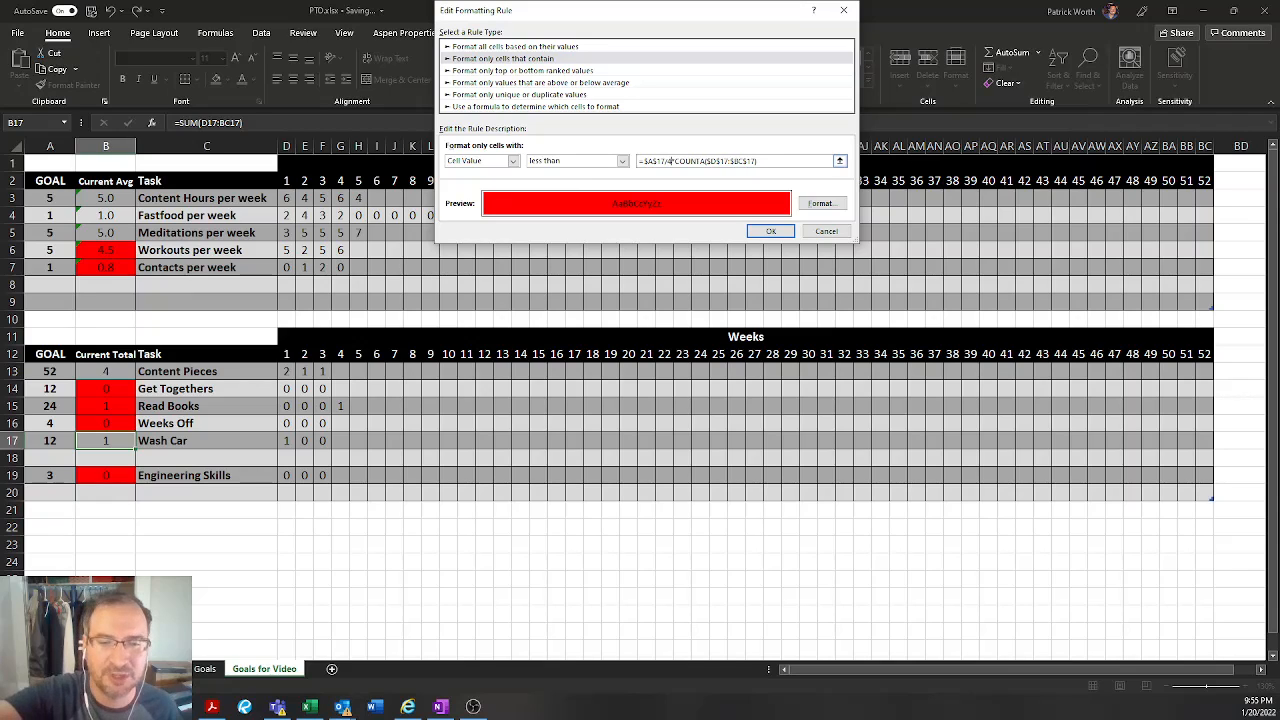
text(8)
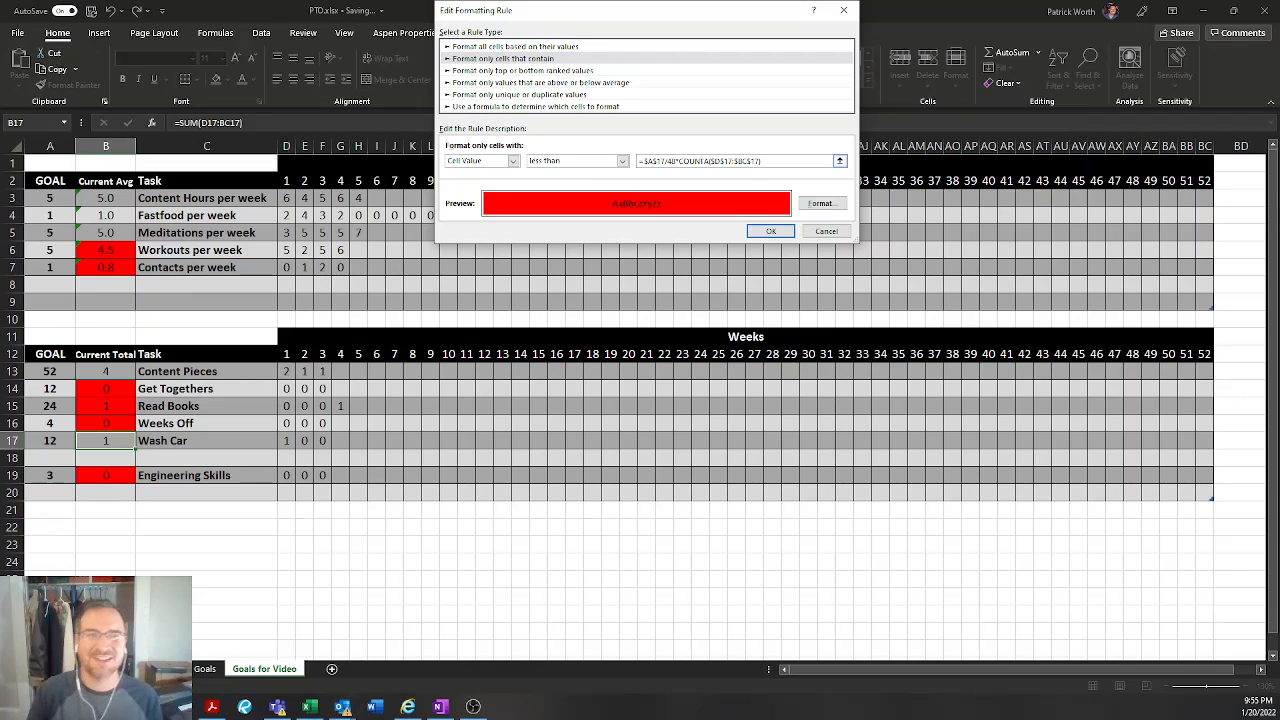